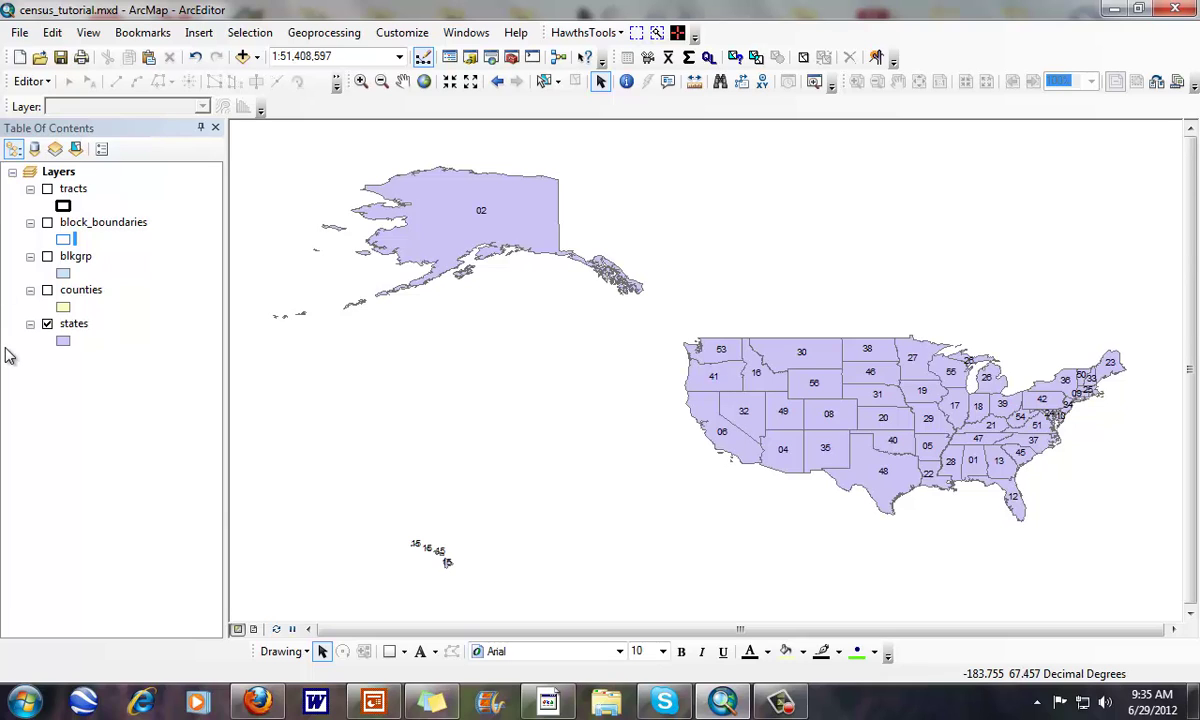
# Open the states layer's attribute table and reposition its window.
pyautogui.rightClick(86, 322)
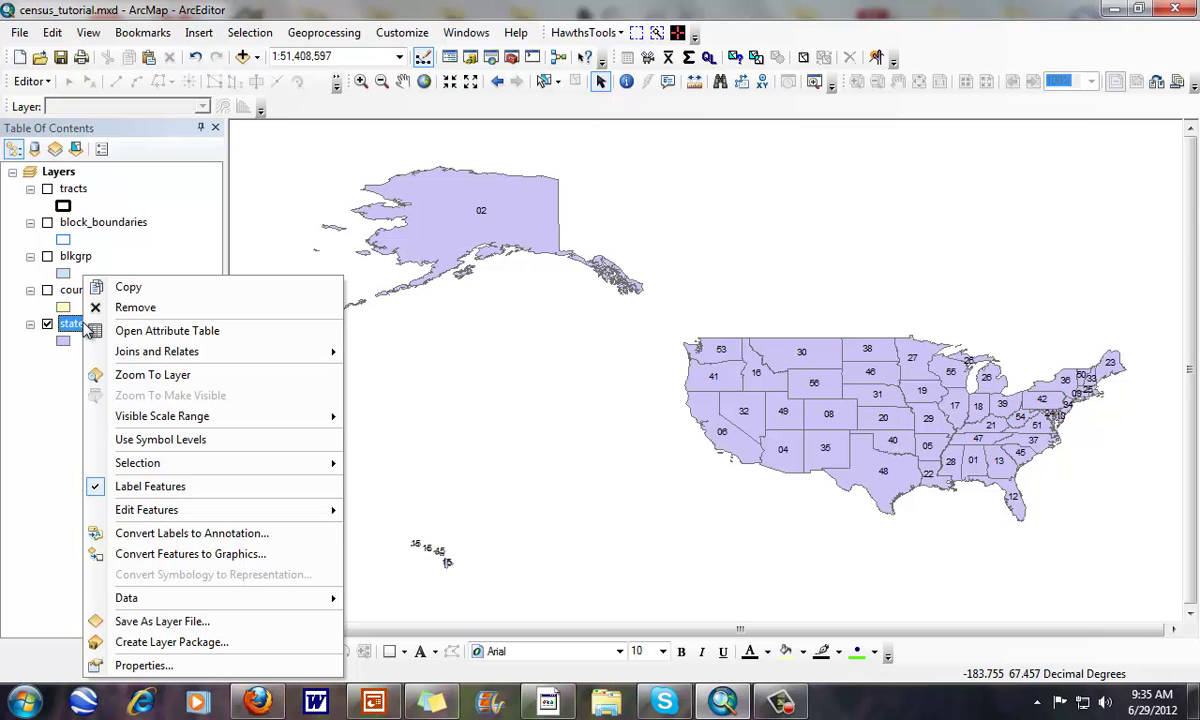
pyautogui.click(156, 331)
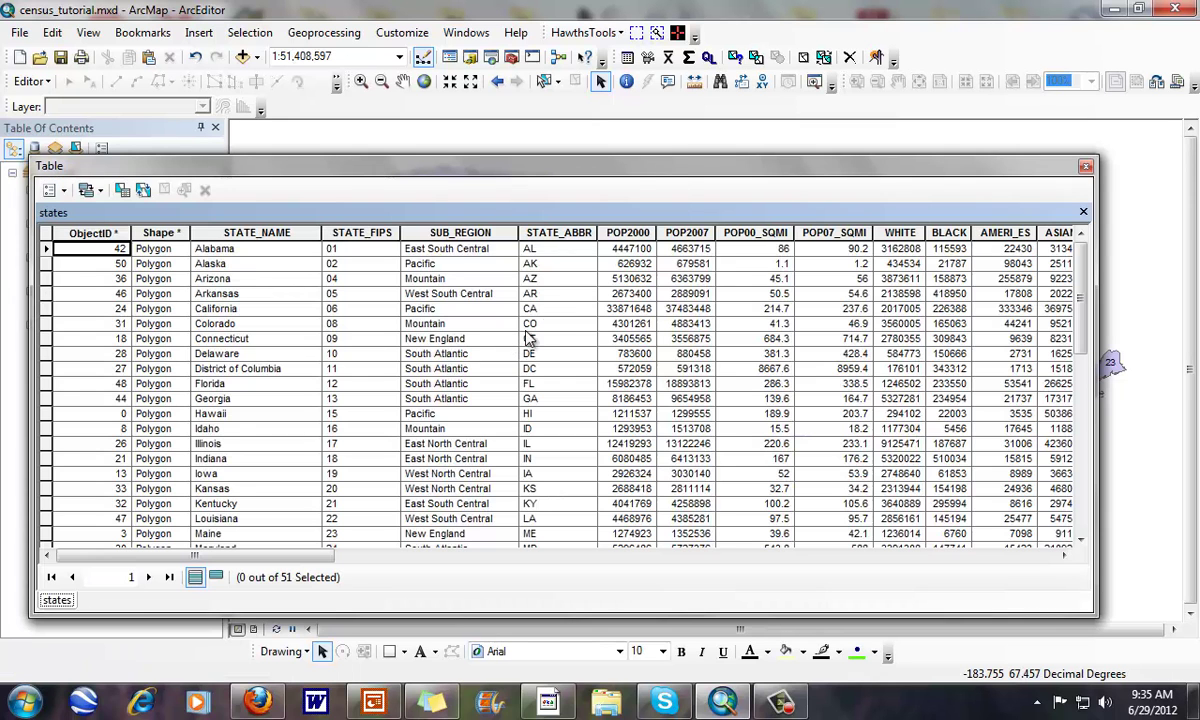
pyautogui.moveTo(637, 162); pyautogui.dragTo(670, 112)
pyautogui.moveTo(400, 504); pyautogui.dragTo(283, 524)
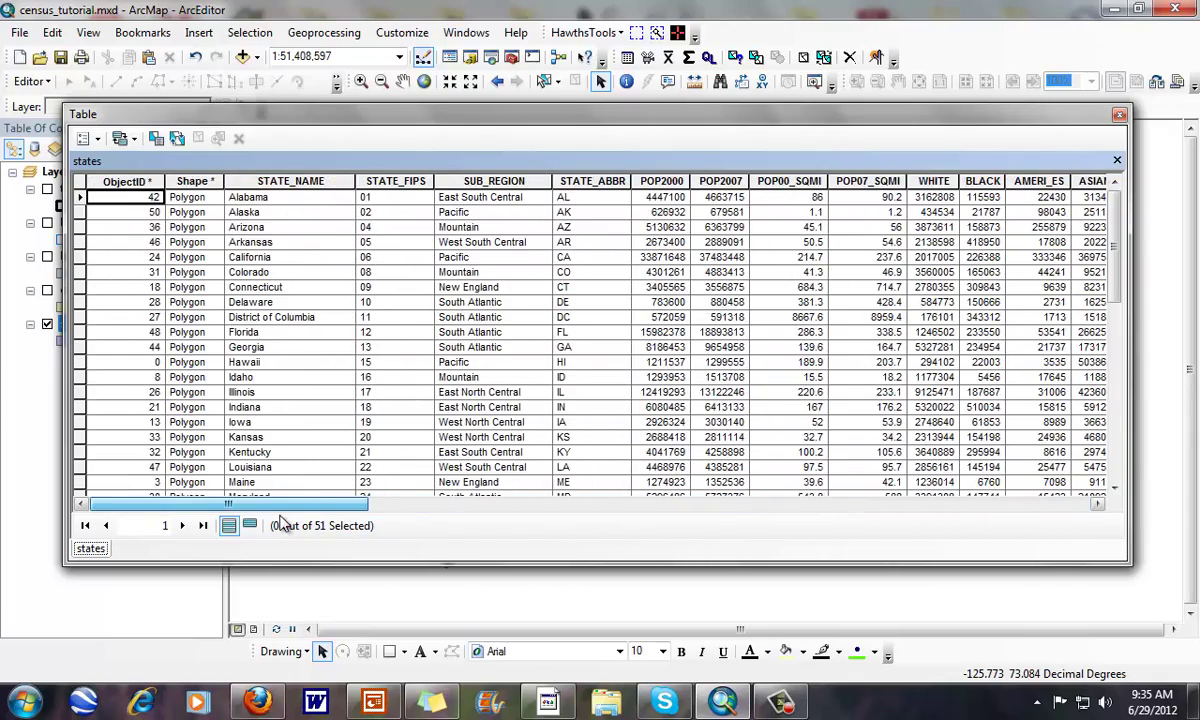
# Highlight the STATE_FIPS column and scroll through the 51 state records.
pyautogui.click(422, 181)
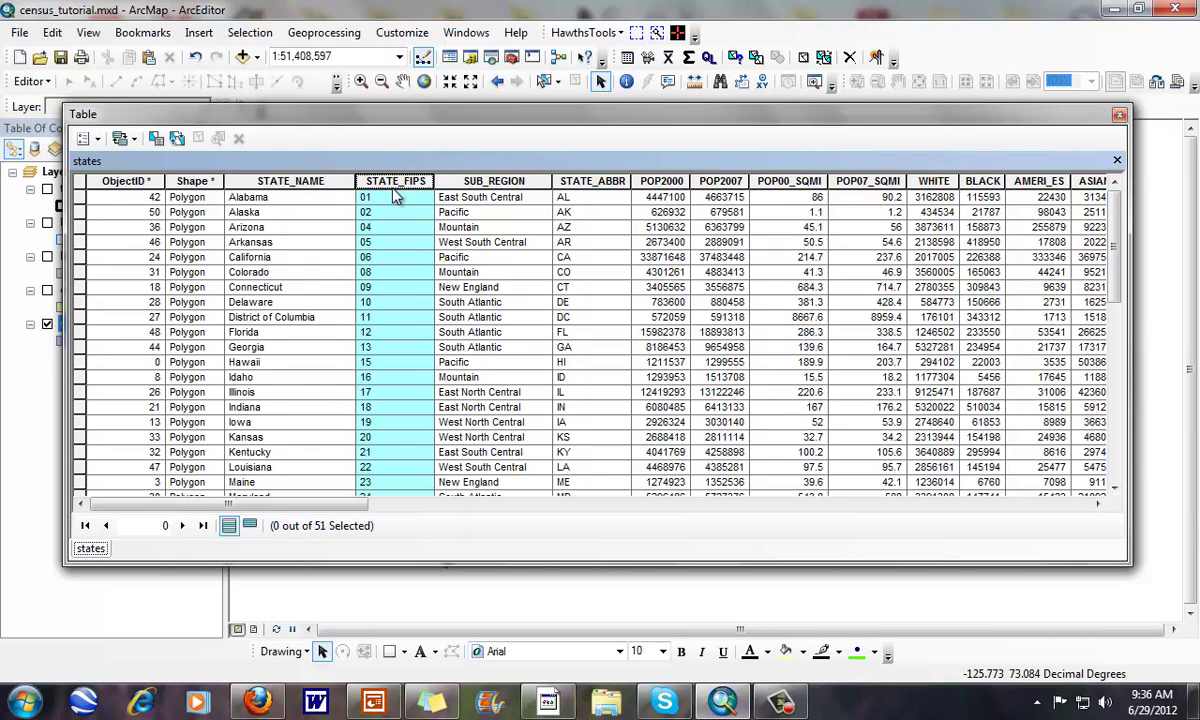
pyautogui.moveTo(1118, 230); pyautogui.dragTo(1118, 412)
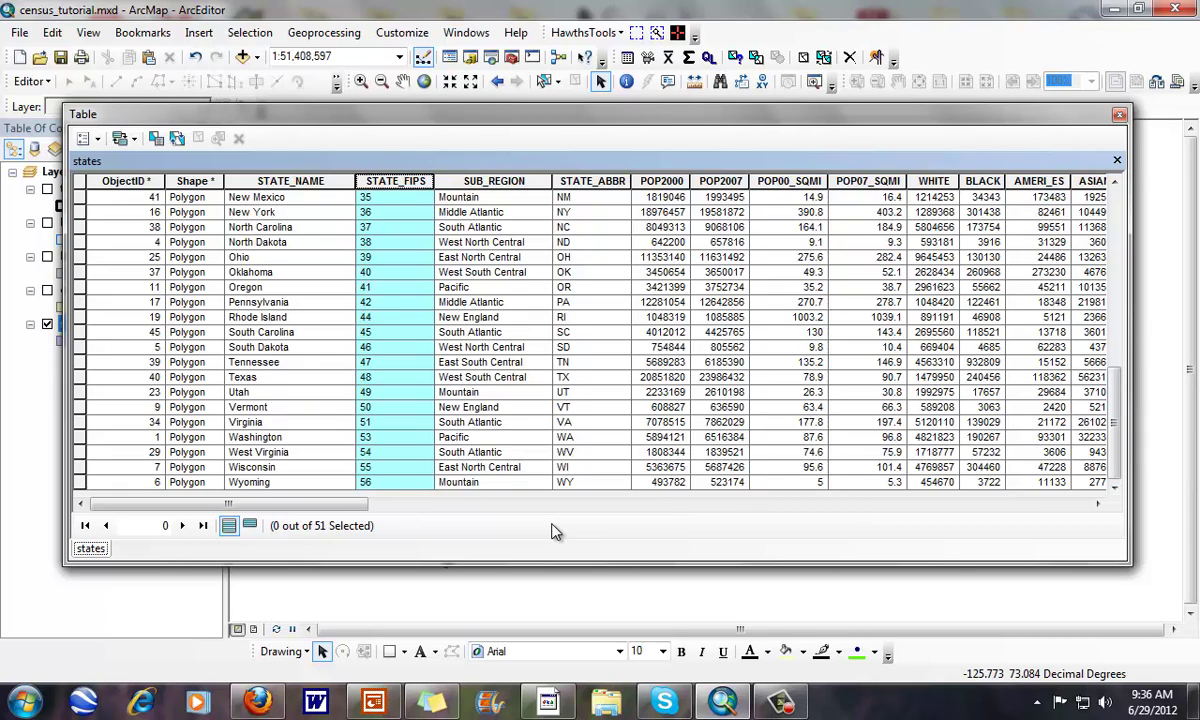
pyautogui.moveTo(1115, 425); pyautogui.dragTo(1113, 243)
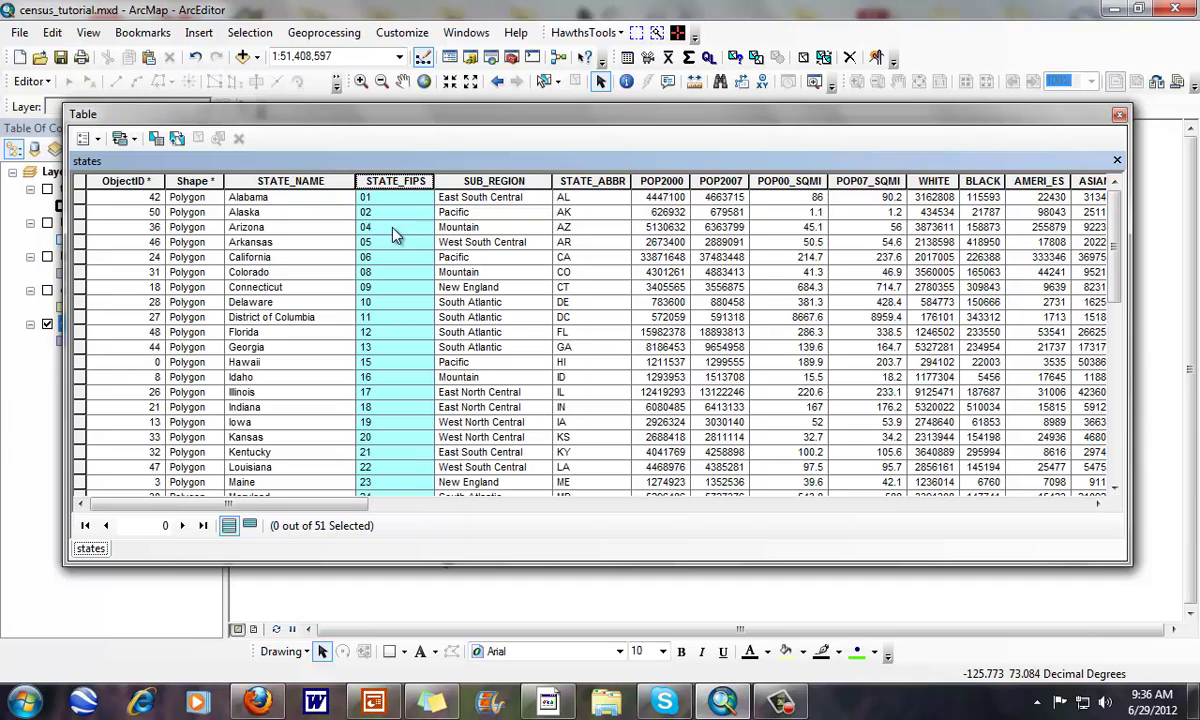
pyautogui.moveTo(1117, 292); pyautogui.dragTo(1117, 472)
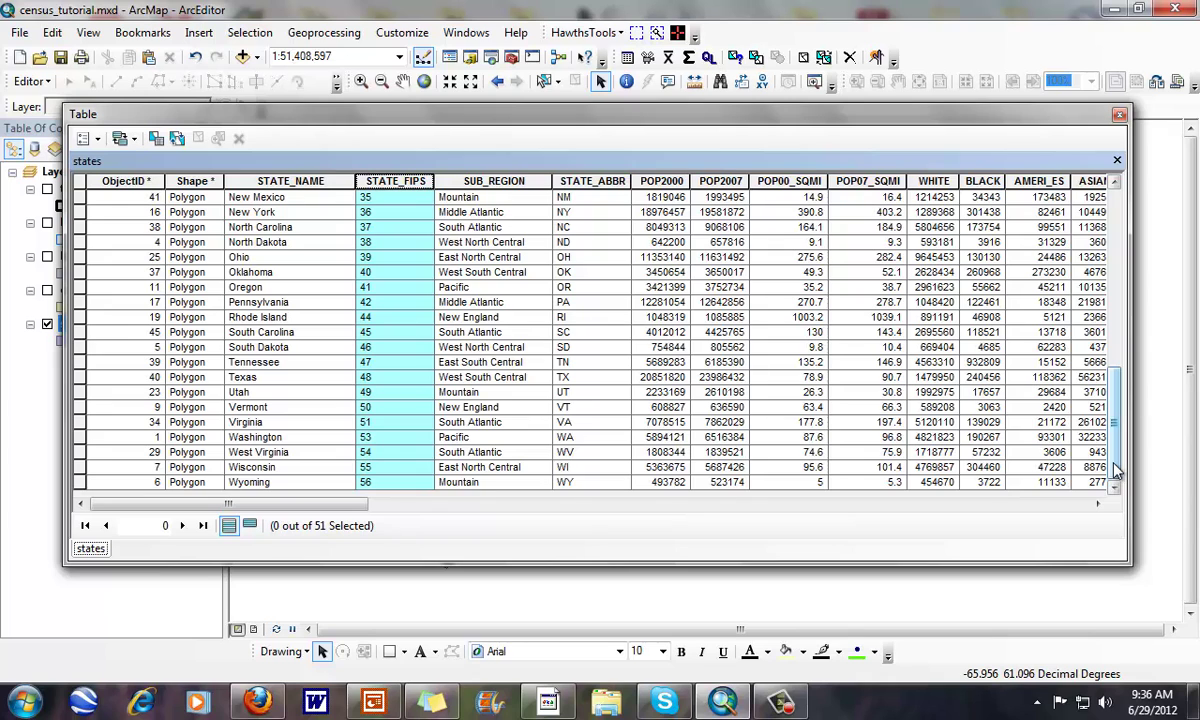
pyautogui.moveTo(1117, 440); pyautogui.dragTo(1117, 265)
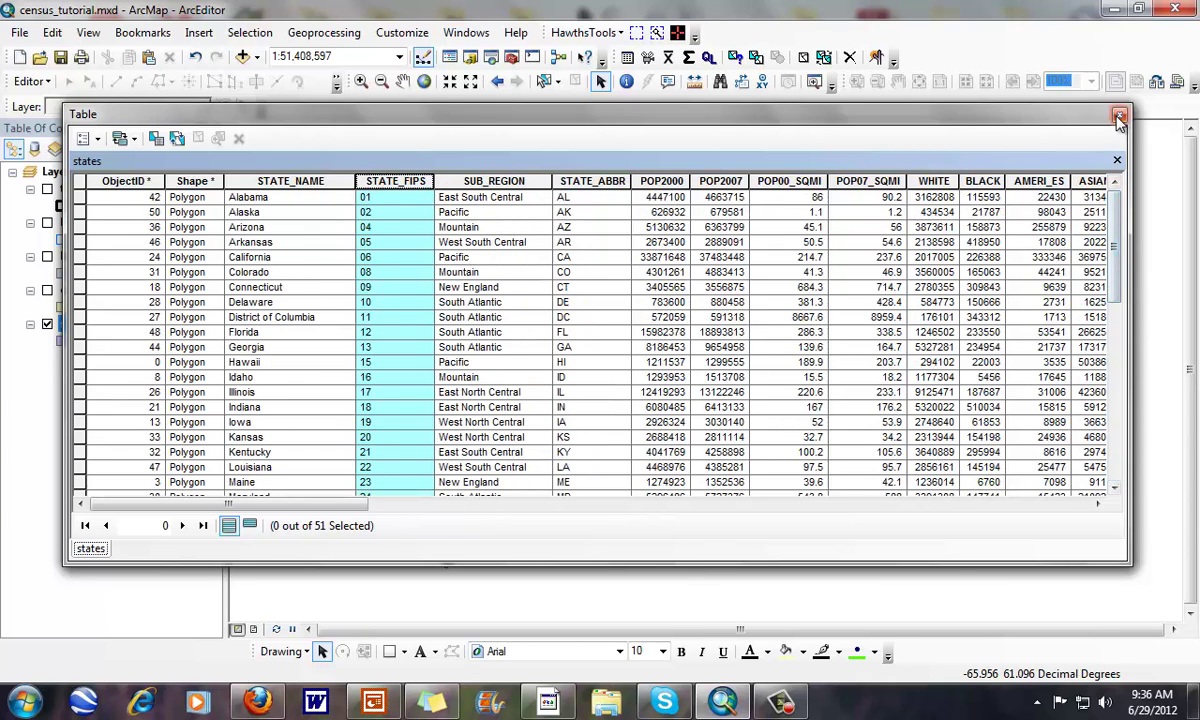
# Close the states table, keeping the current color scheme without future prompts.
pyautogui.click(1119, 117)
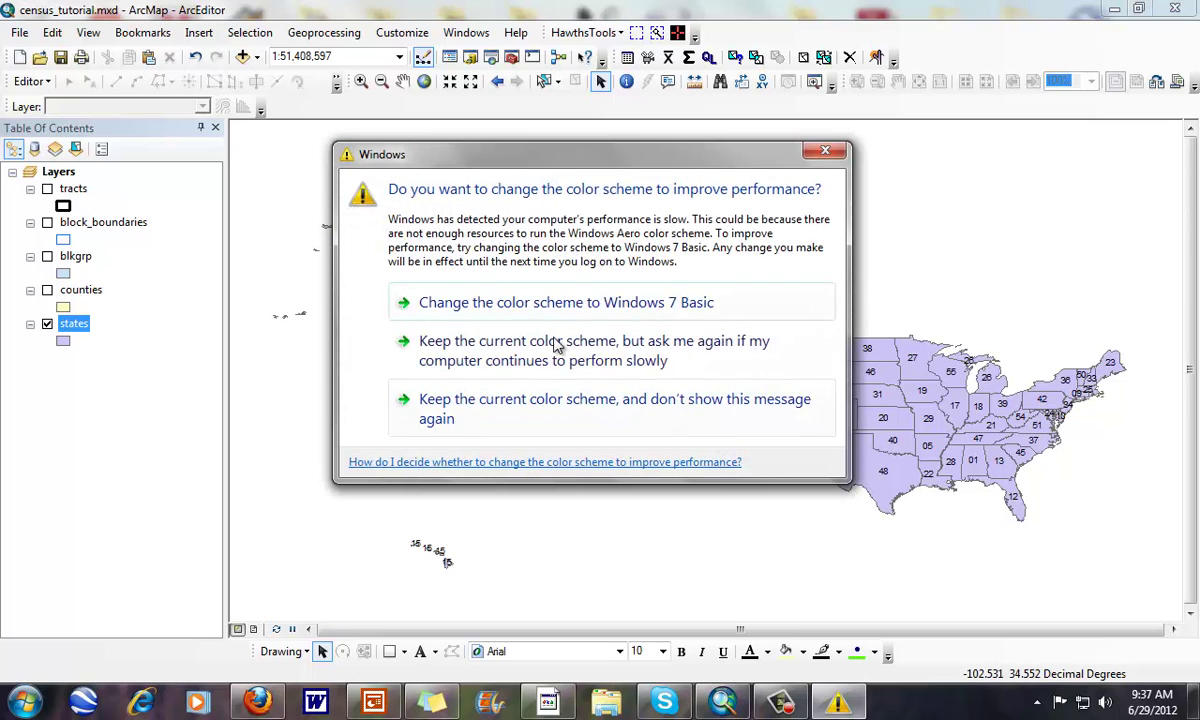
pyautogui.click(490, 407)
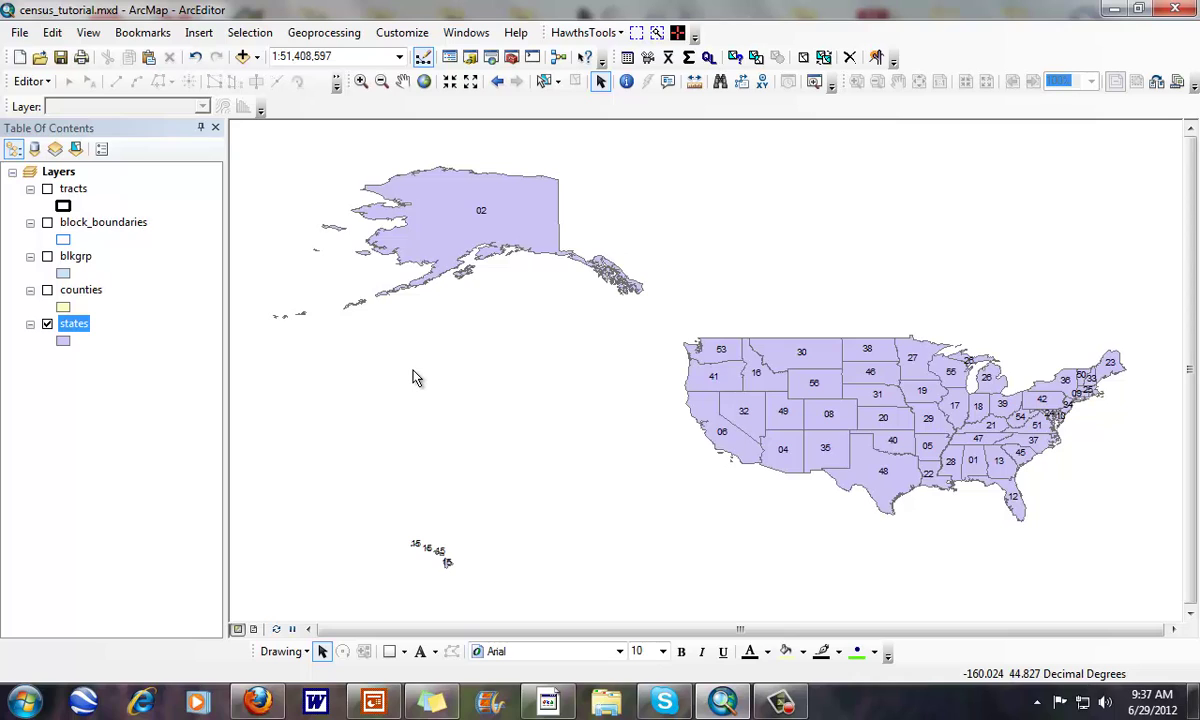
# Zoom in on central North Carolina, turn on the counties layer and select it.
pyautogui.click(361, 81)
pyautogui.moveTo(945, 395); pyautogui.dragTo(1010, 450)
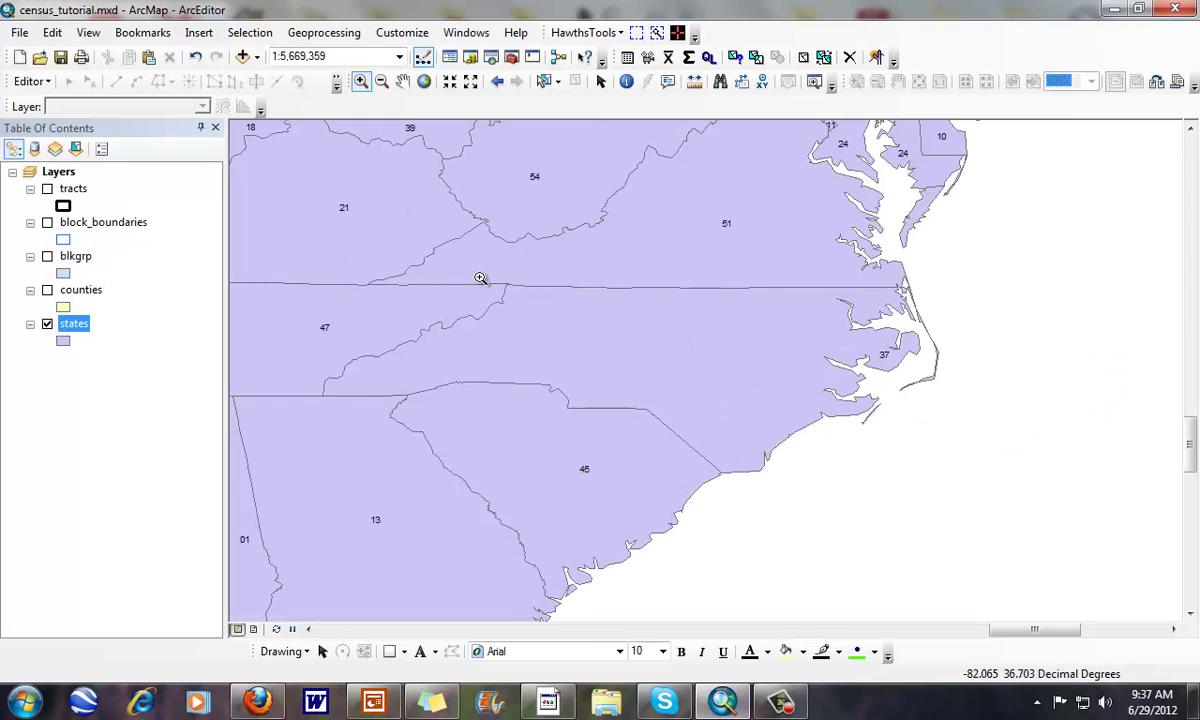
pyautogui.click(47, 290)
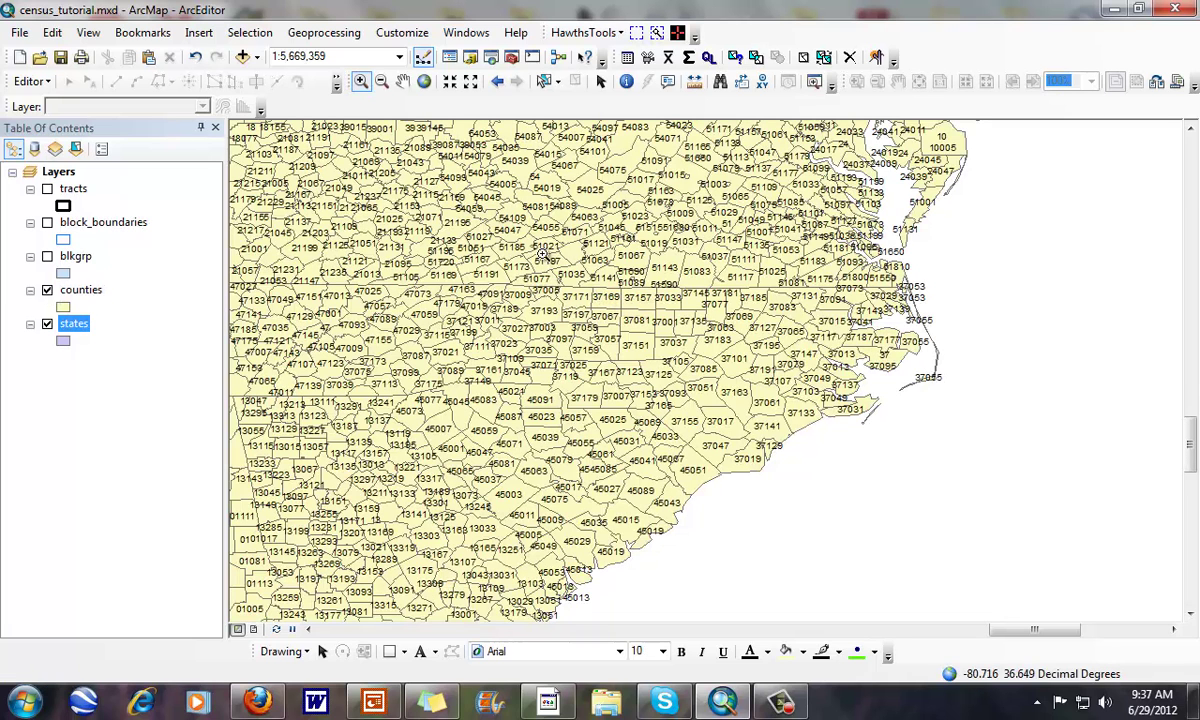
pyautogui.moveTo(665, 358); pyautogui.dragTo(592, 280)
pyautogui.click(80, 290)
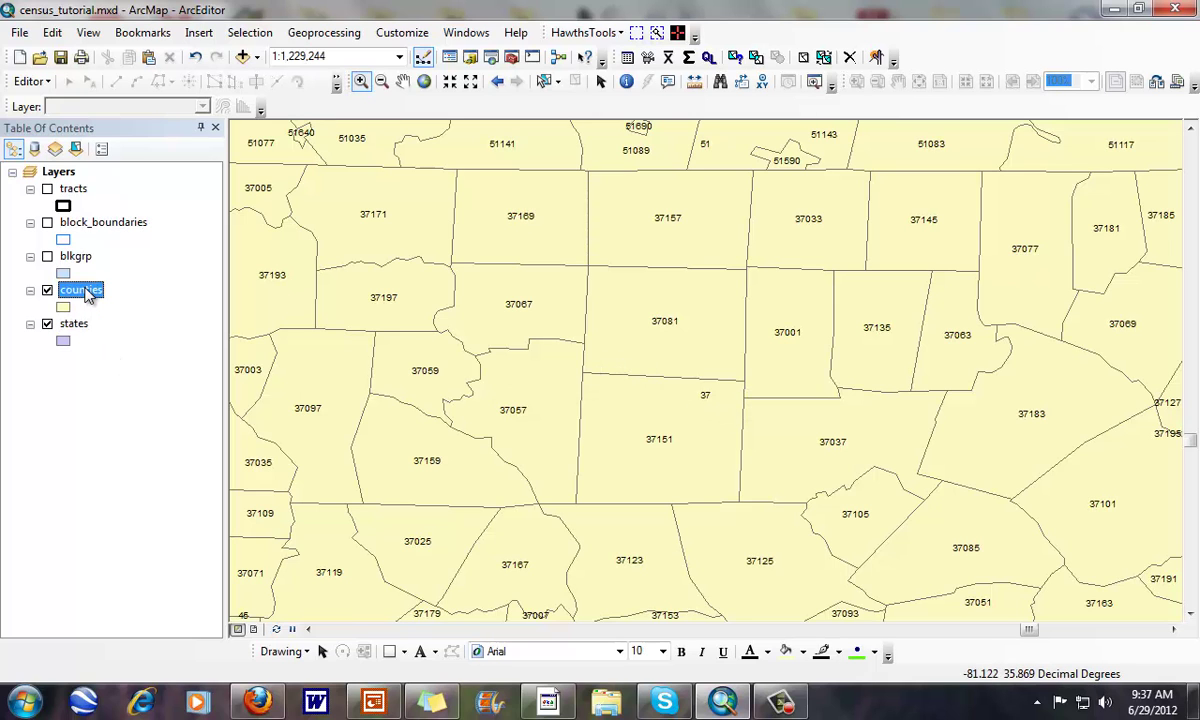
pyautogui.rightClick(85, 290)
pyautogui.click(160, 331)
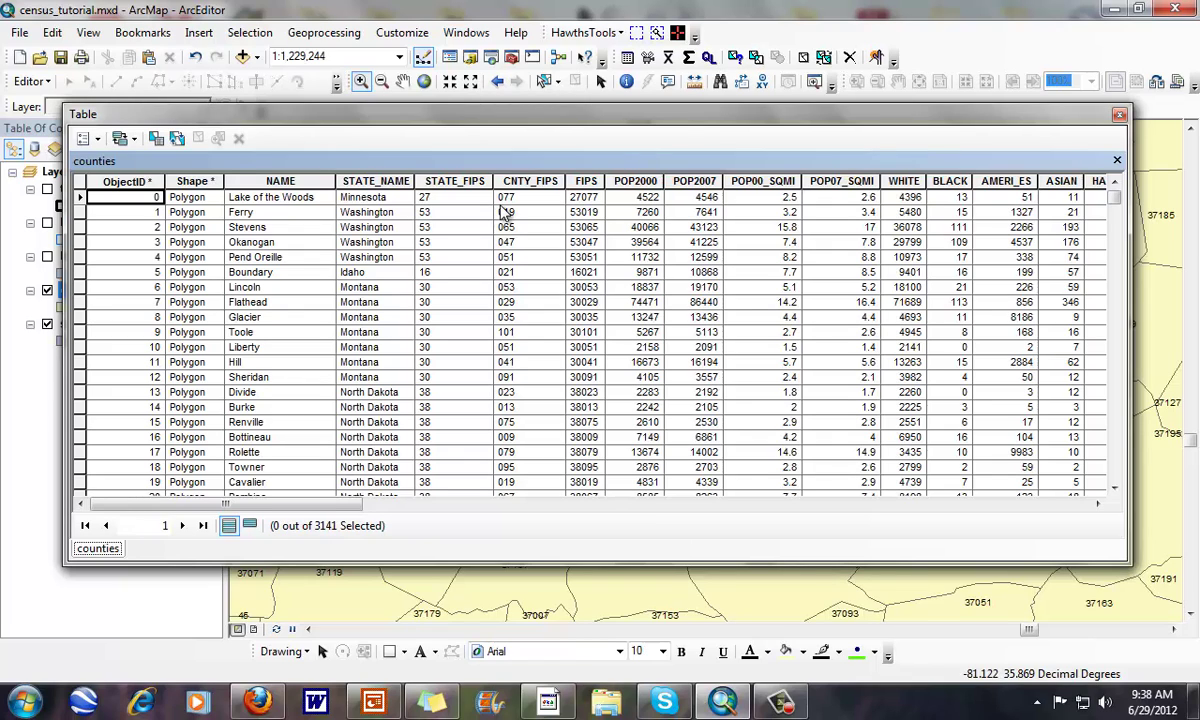
pyautogui.click(1118, 114)
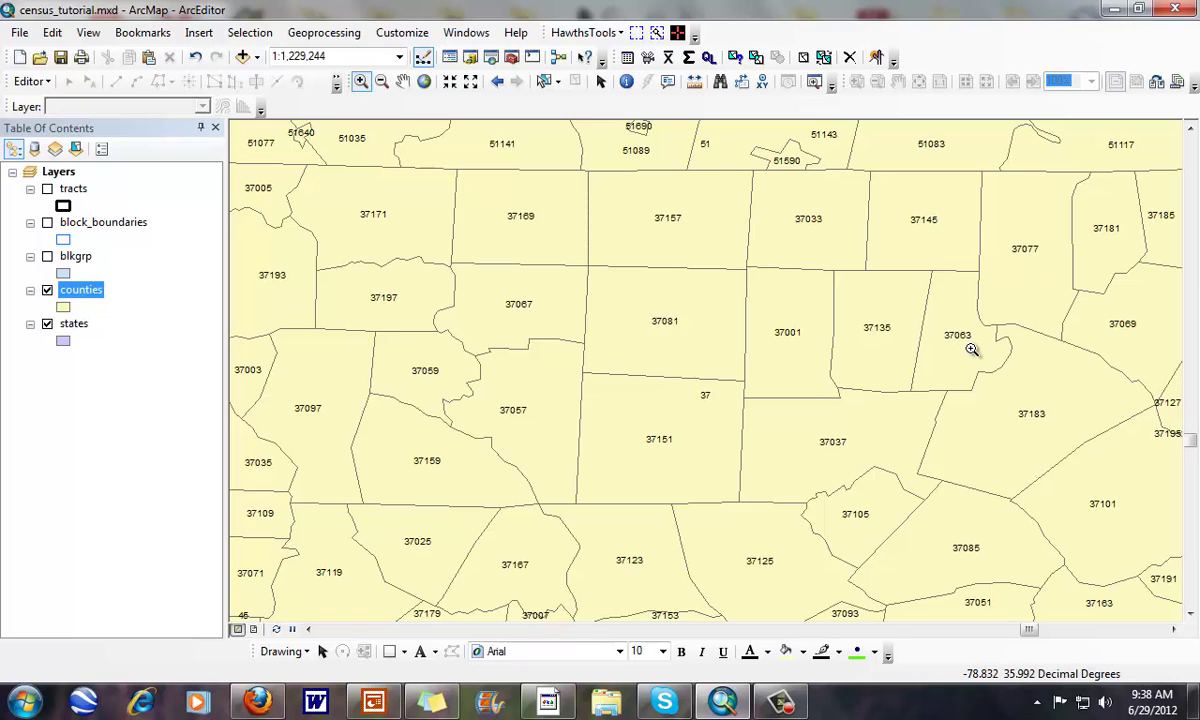
# Hide states, zoom around county 37063 and turn on the tracts layer.
pyautogui.click(47, 323)
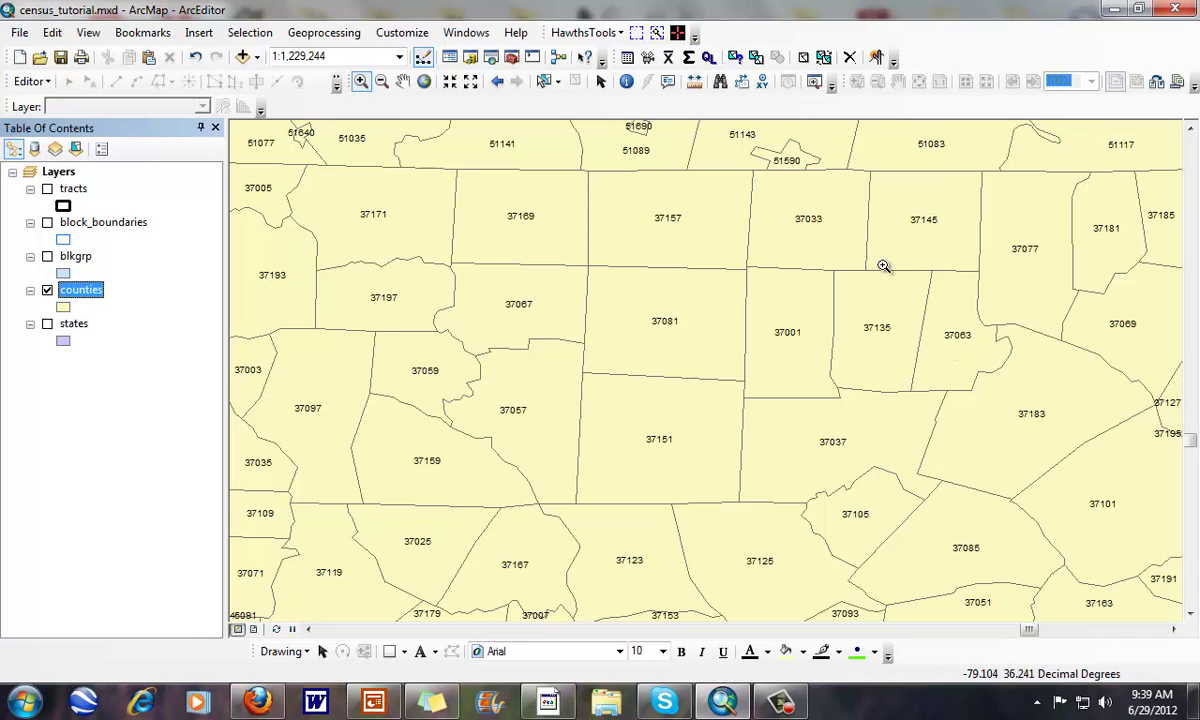
pyautogui.moveTo(812, 237); pyautogui.dragTo(993, 402)
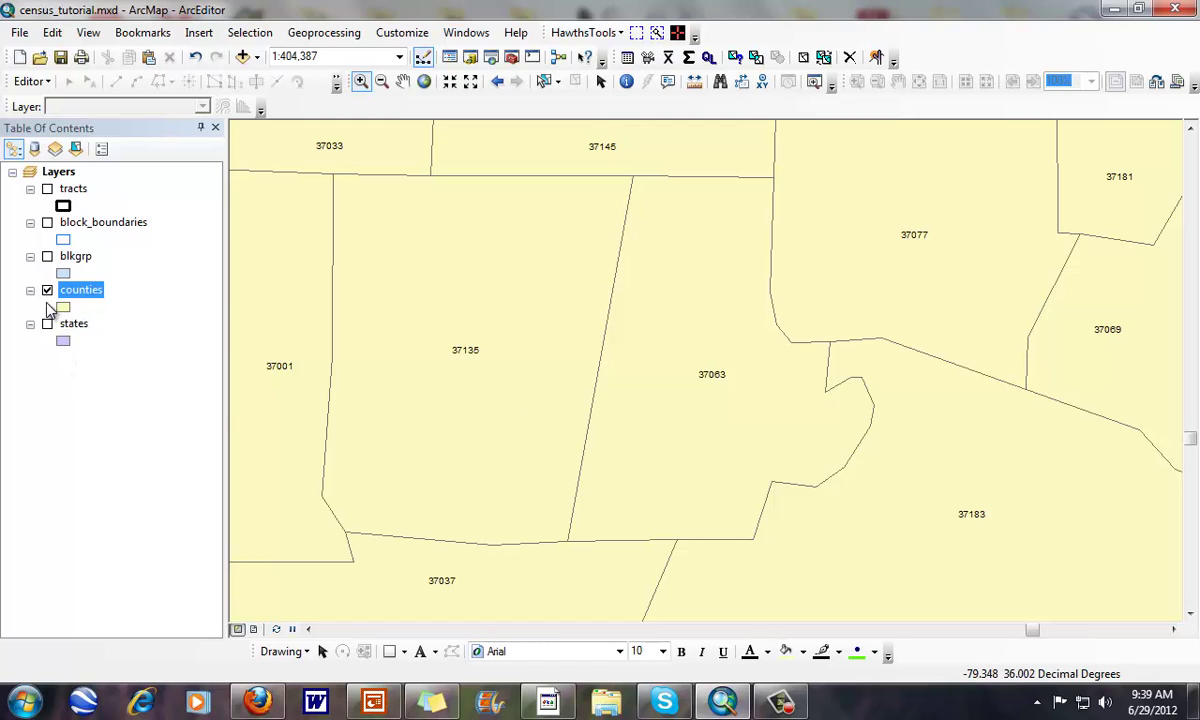
pyautogui.click(47, 189)
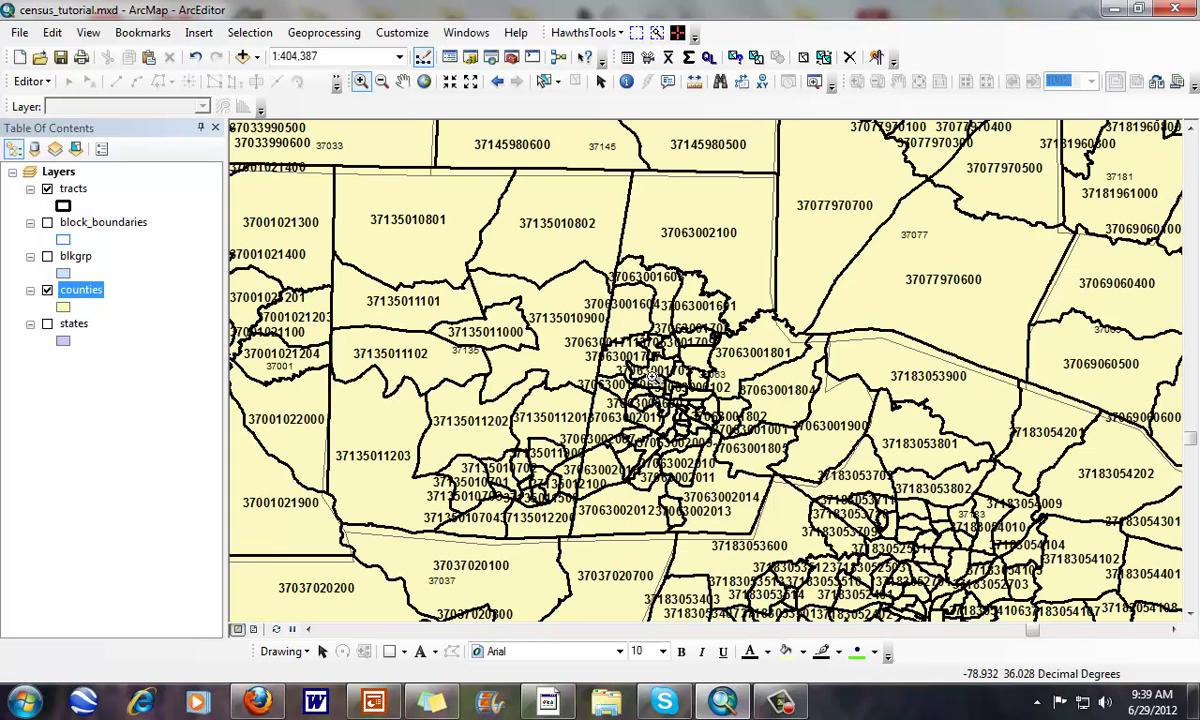
# Pan to county 37081 and zoom twice onto its dense west-central tracts.
pyautogui.click(402, 81)
pyautogui.moveTo(285, 395); pyautogui.dragTo(901, 409)
pyautogui.moveTo(613, 415); pyautogui.dragTo(853, 455)
pyautogui.click(361, 81)
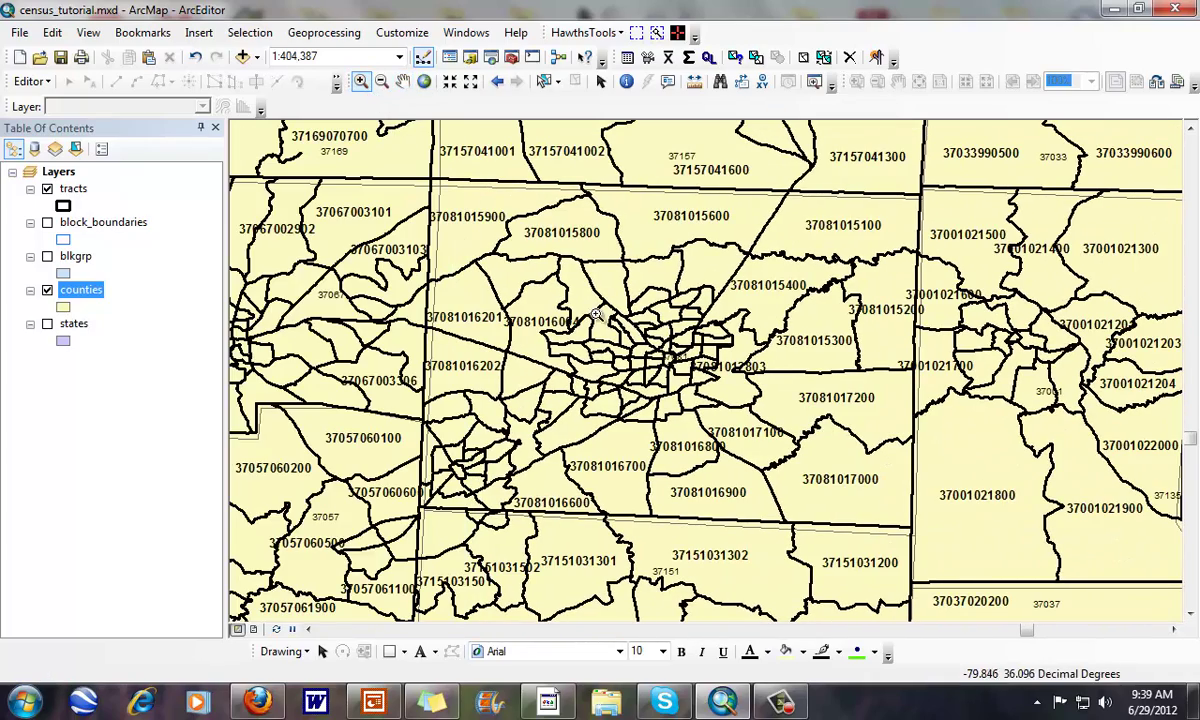
pyautogui.moveTo(559, 295); pyautogui.dragTo(700, 410)
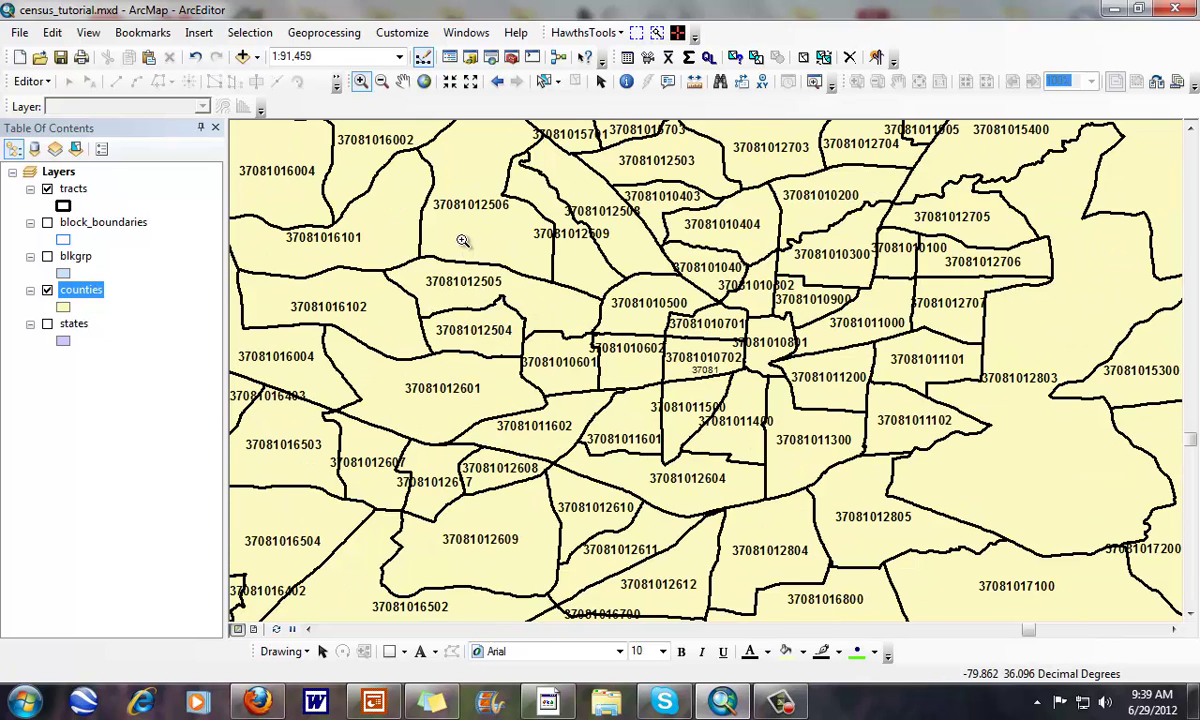
pyautogui.moveTo(436, 226); pyautogui.dragTo(655, 448)
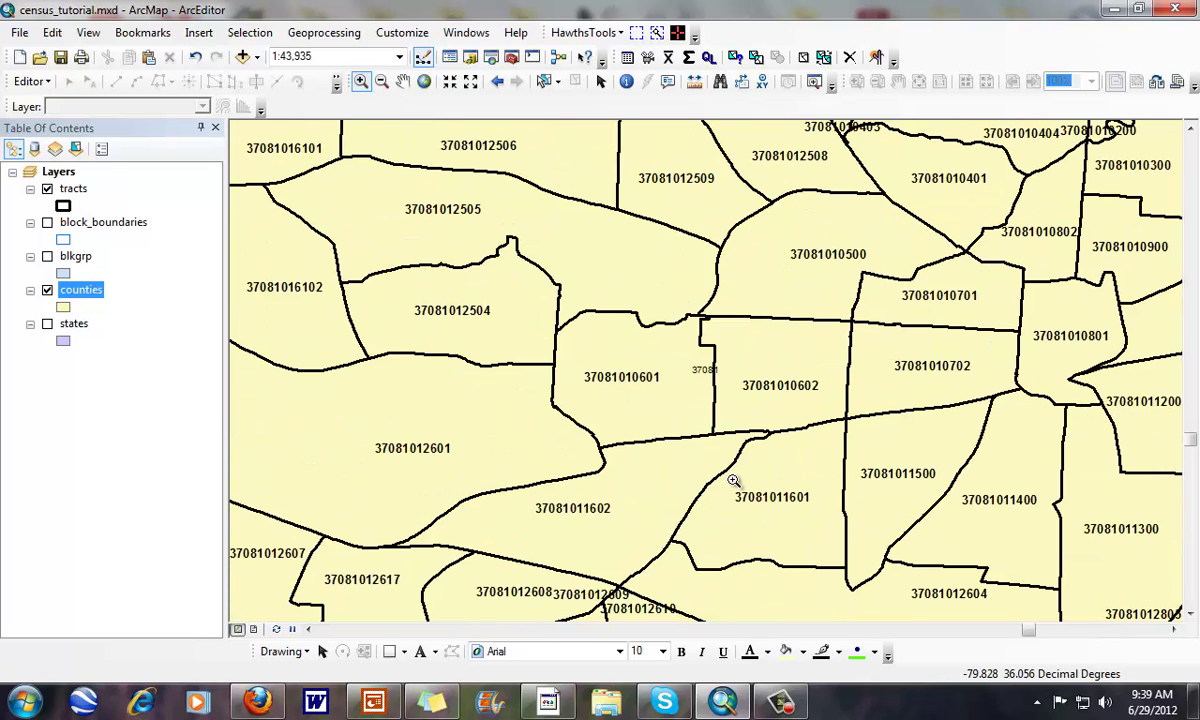
# Open the tracts attribute table to review it, then close it.
pyautogui.rightClick(74, 188)
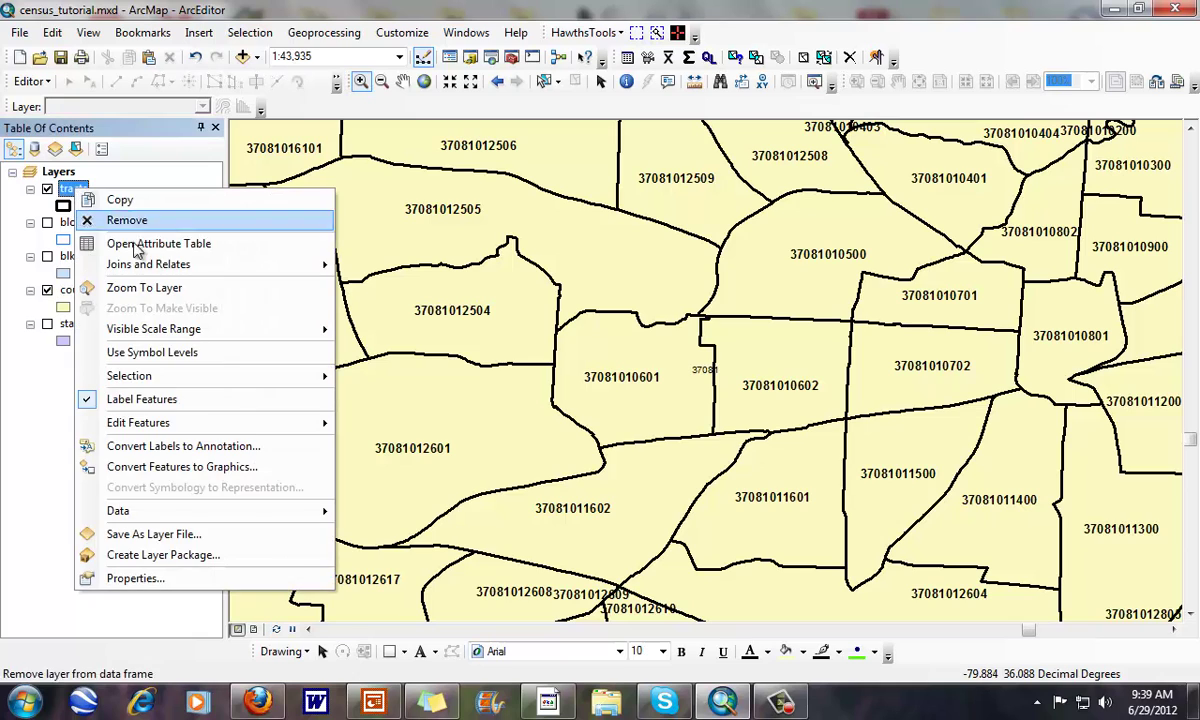
pyautogui.click(140, 243)
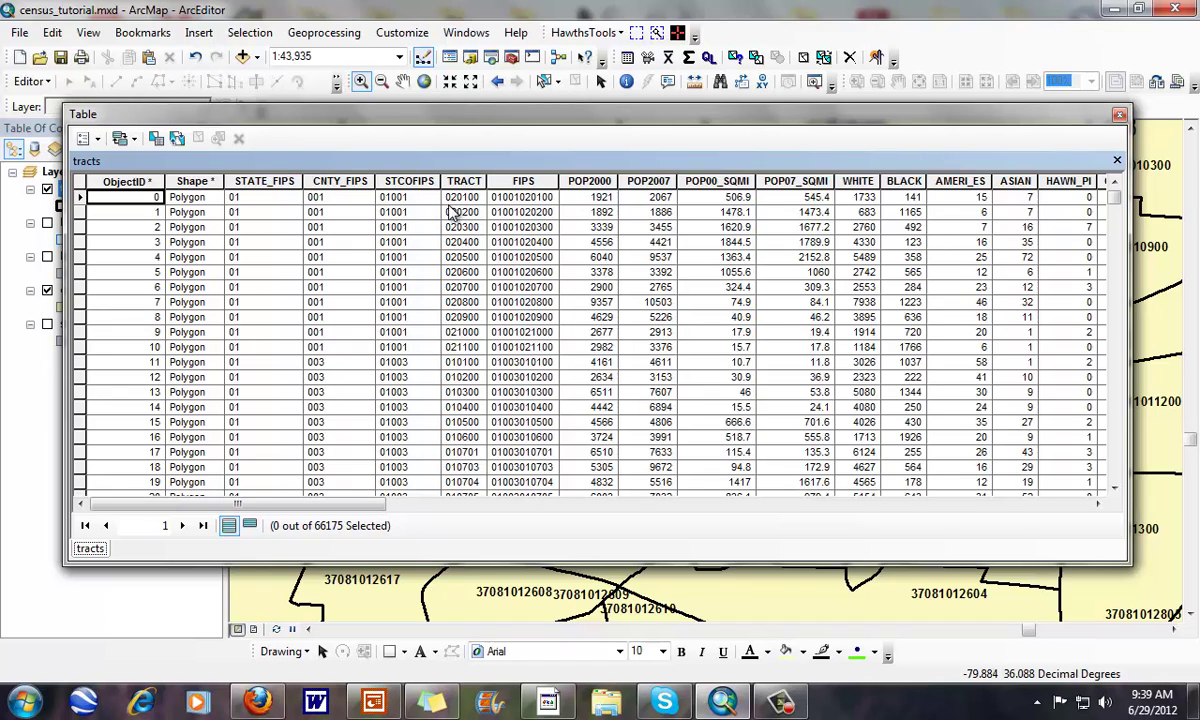
pyautogui.click(1119, 114)
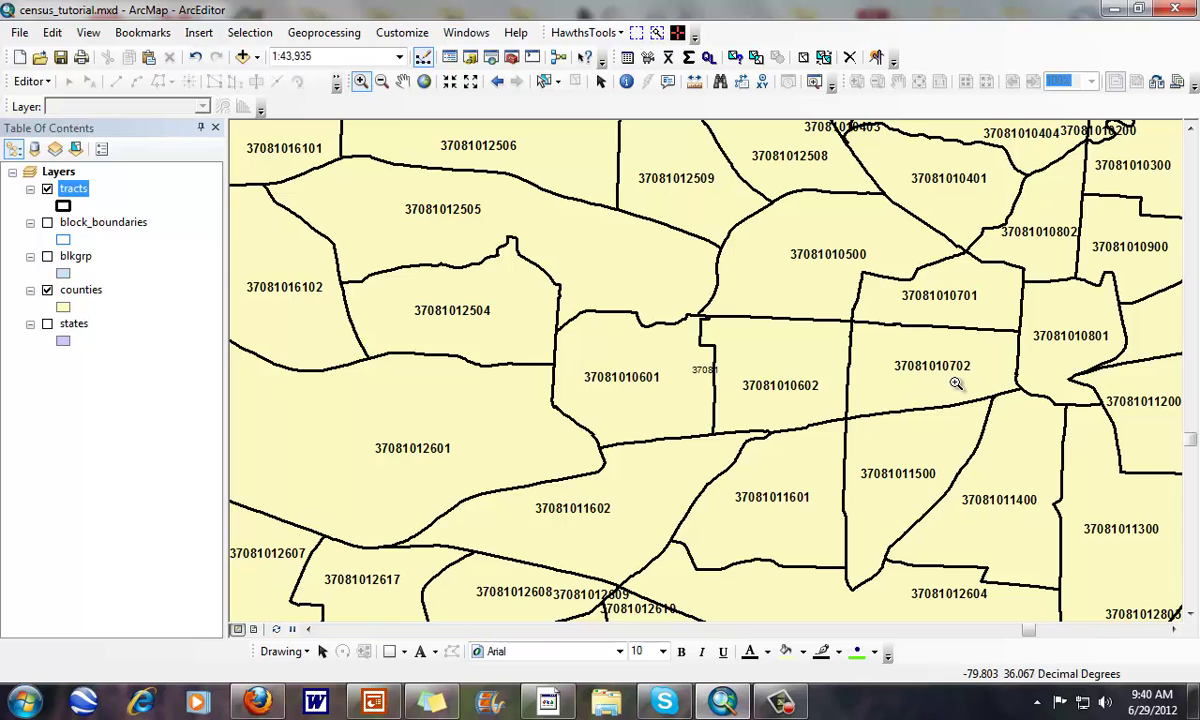
pyautogui.rightClick(84, 190)
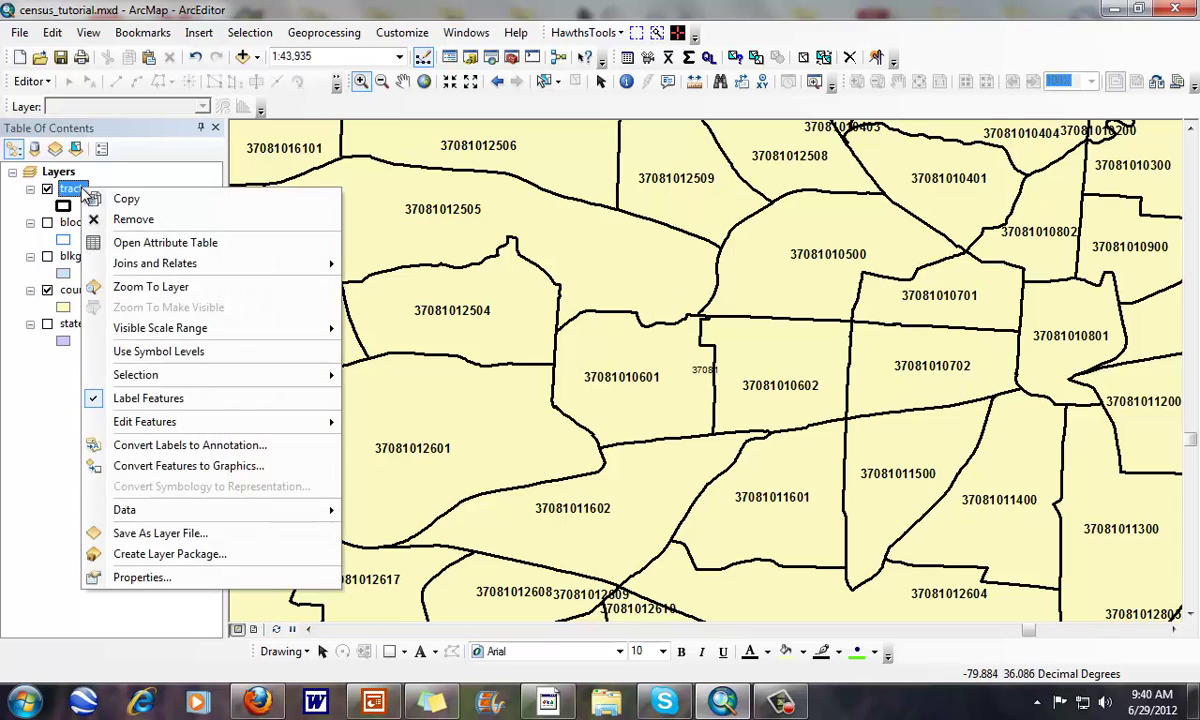
pyautogui.click(165, 243)
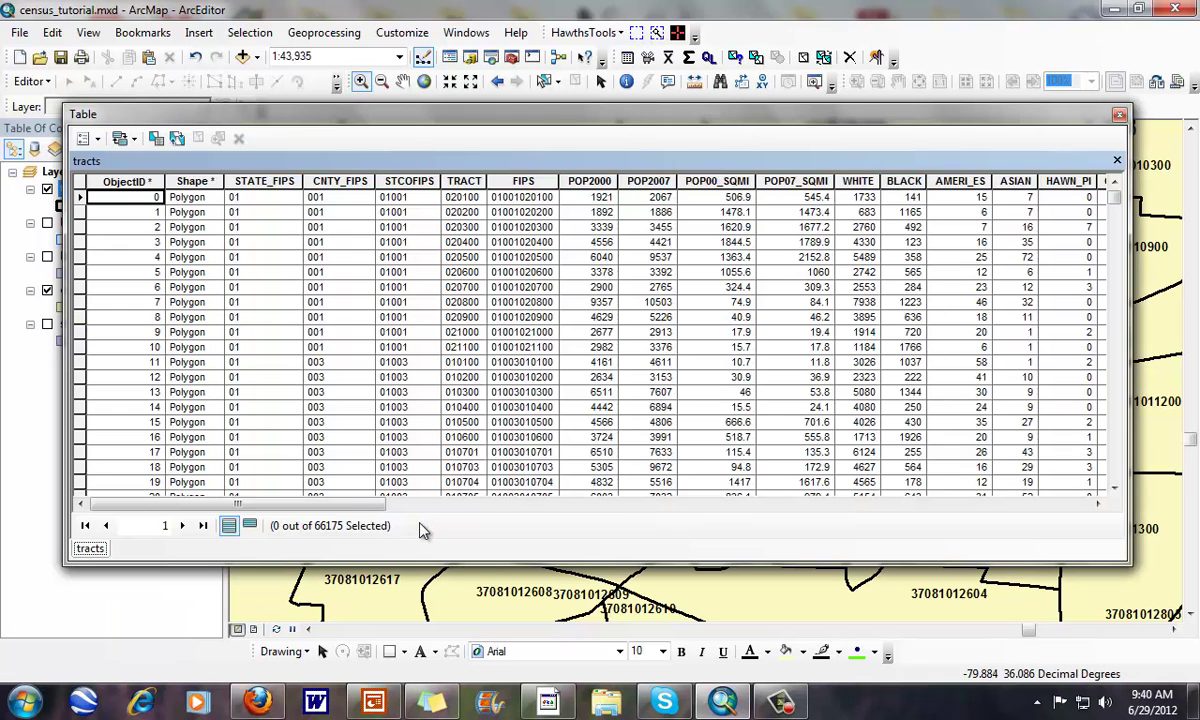
pyautogui.click(1119, 114)
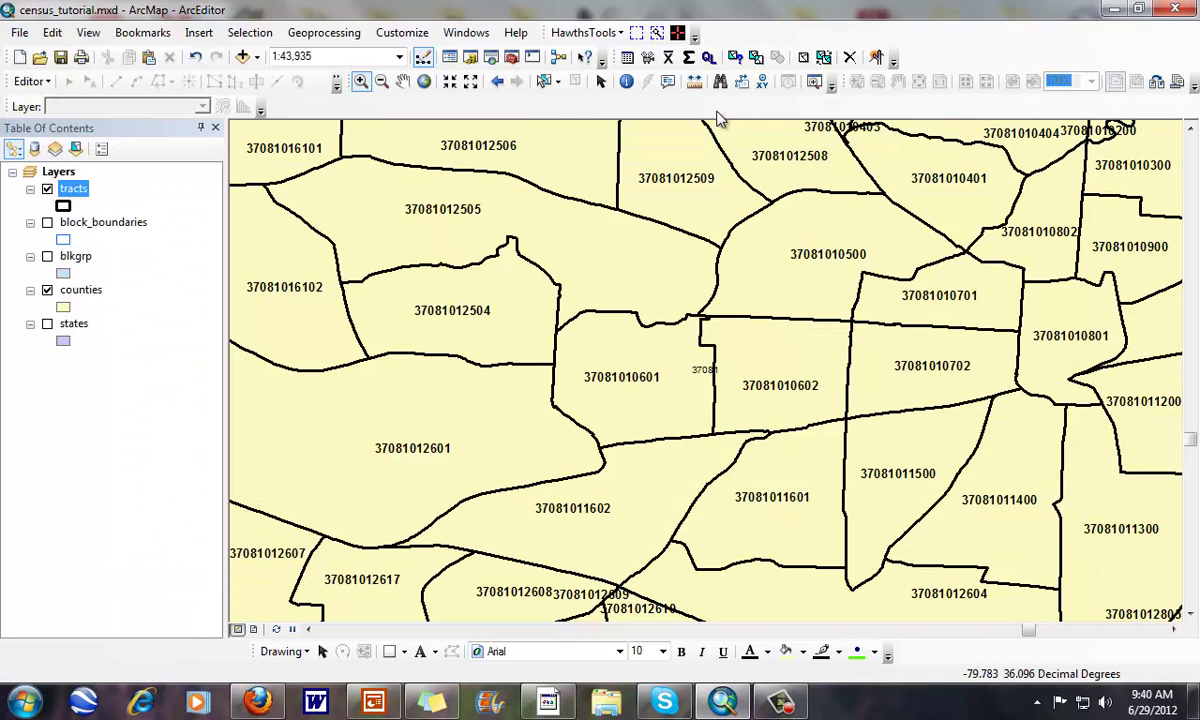
pyautogui.click(545, 83)
pyautogui.moveTo(482, 268); pyautogui.dragTo(780, 510)
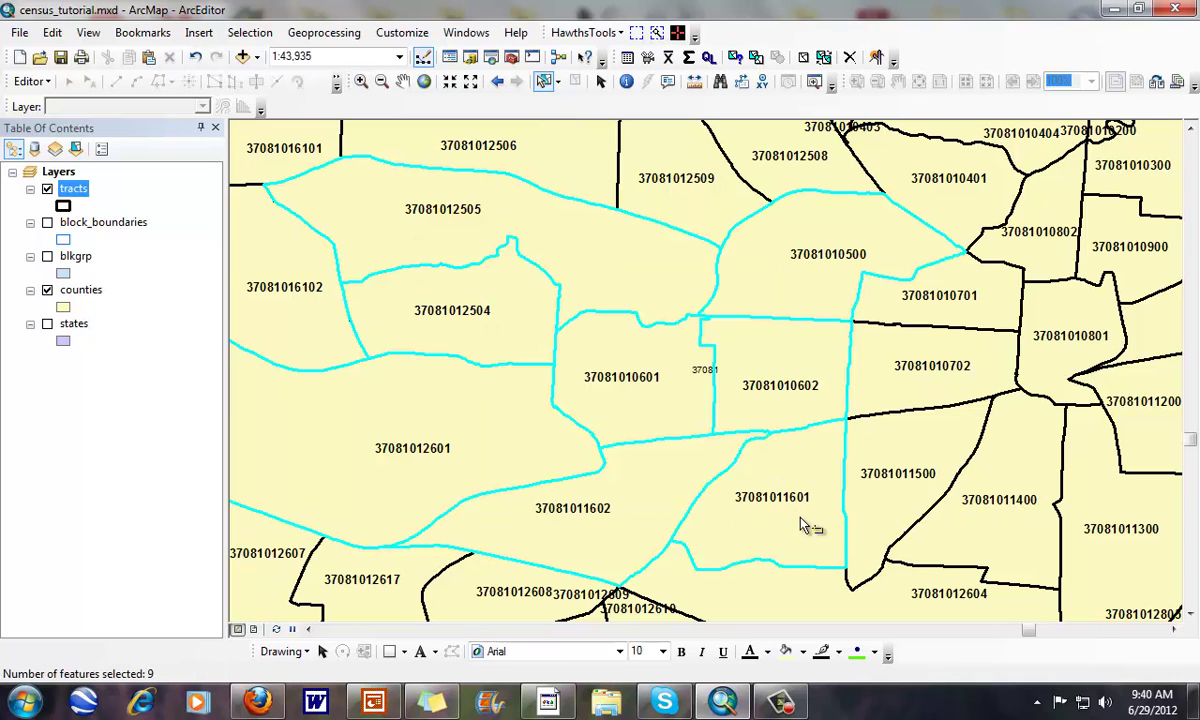
pyautogui.rightClick(68, 190)
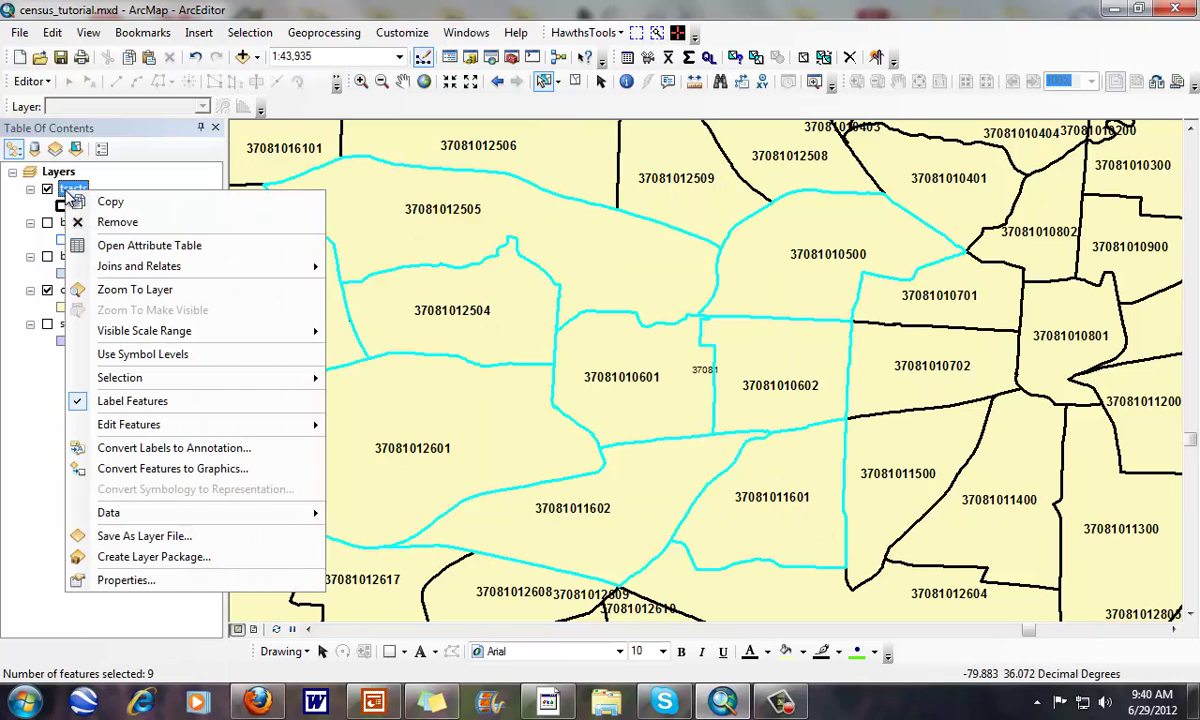
pyautogui.click(108, 246)
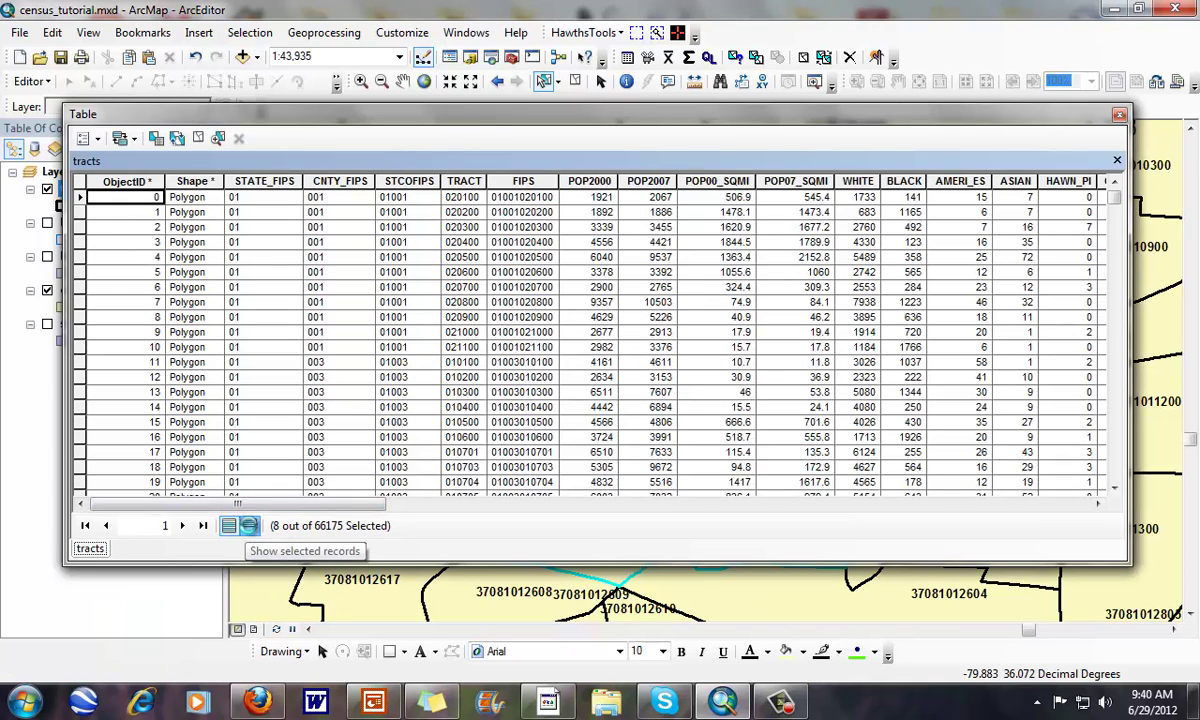
pyautogui.click(249, 526)
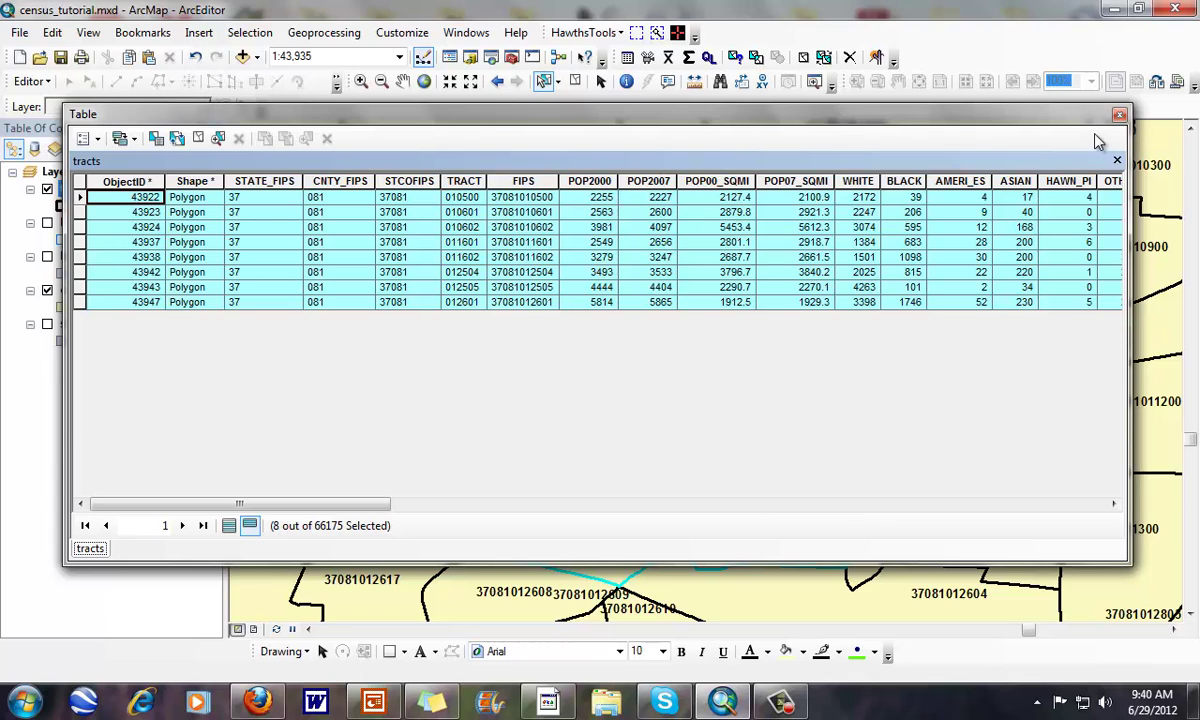
pyautogui.click(1119, 114)
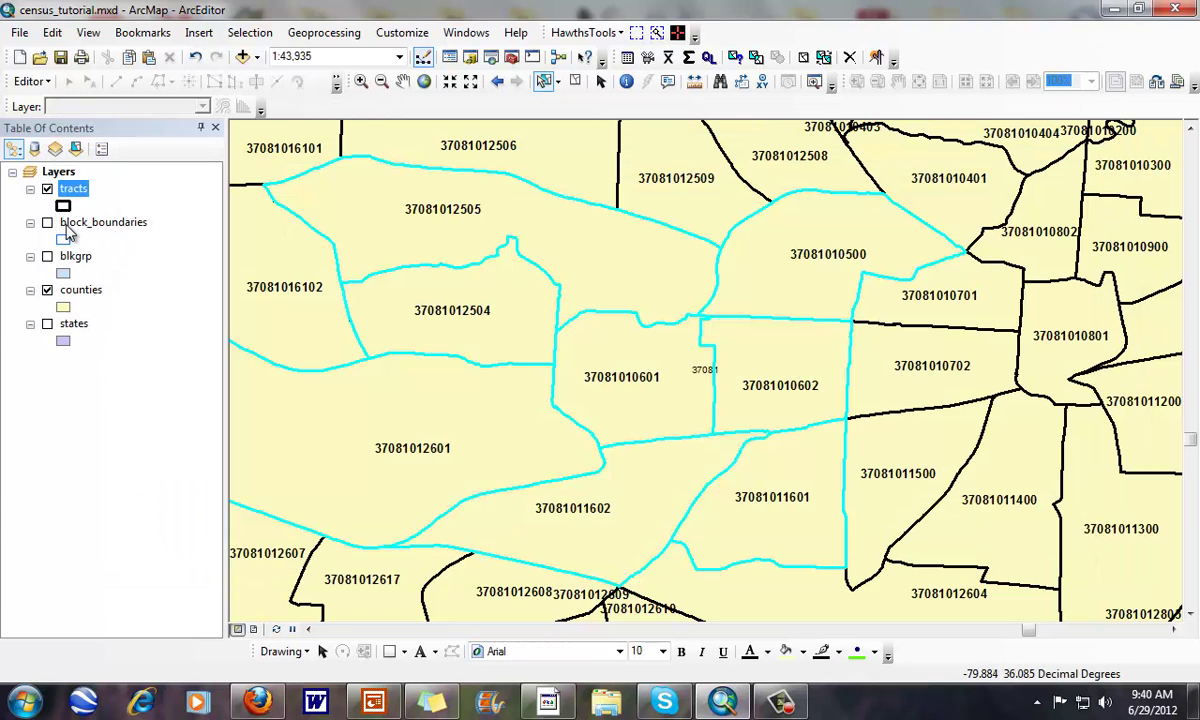
pyautogui.click(47, 257)
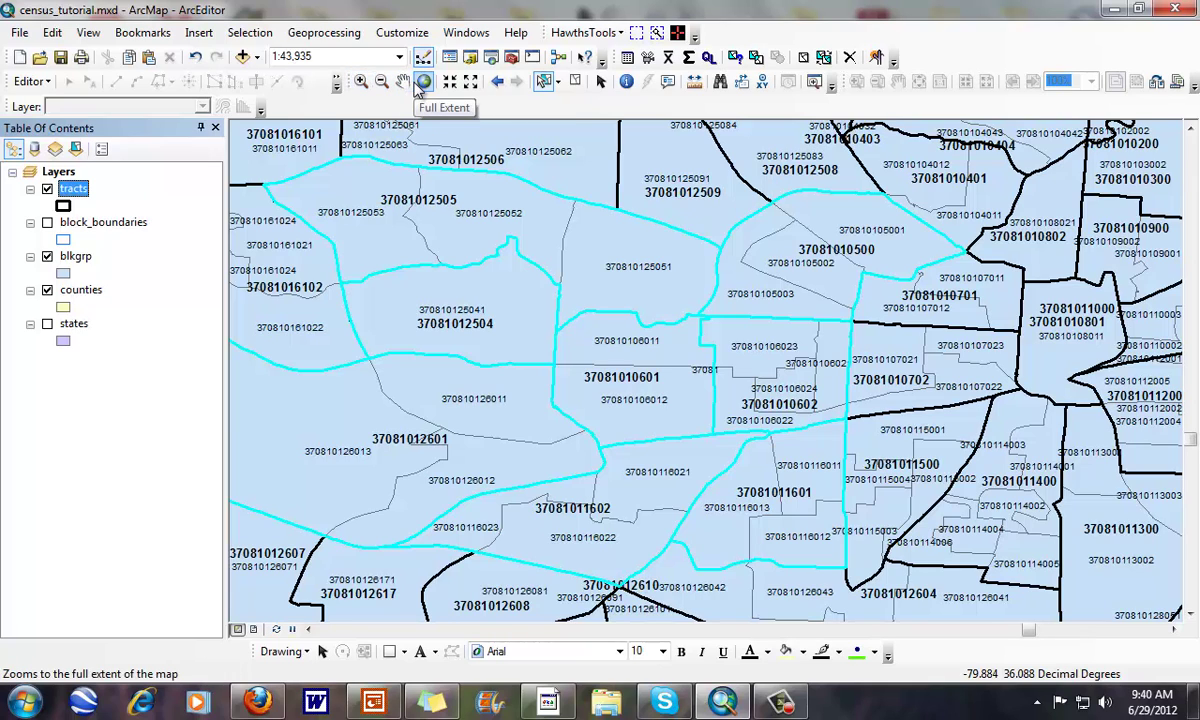
pyautogui.click(575, 82)
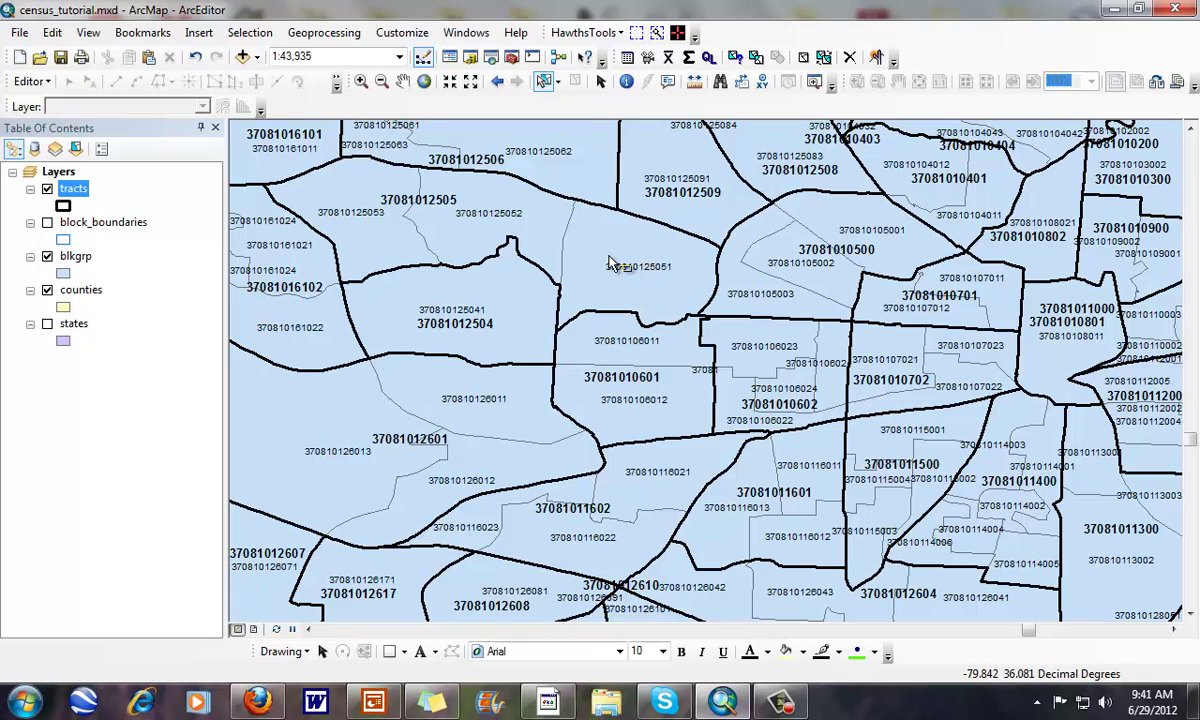
pyautogui.click(361, 81)
pyautogui.moveTo(496, 255); pyautogui.dragTo(739, 470)
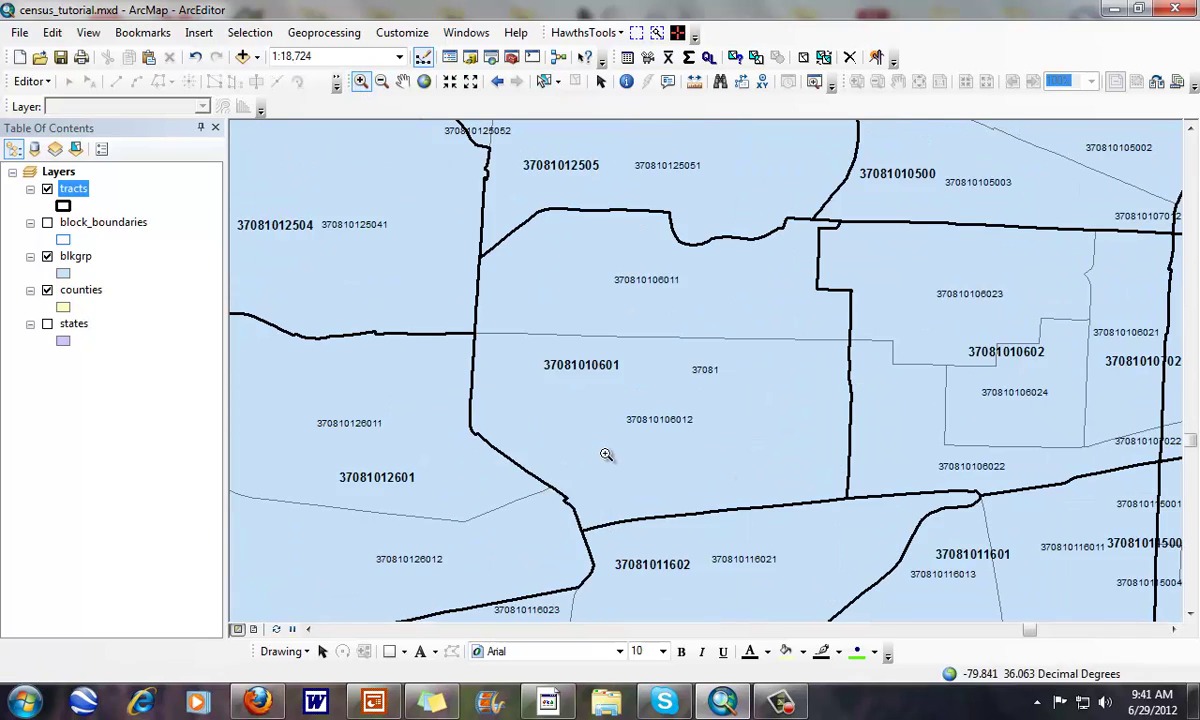
pyautogui.click(47, 290)
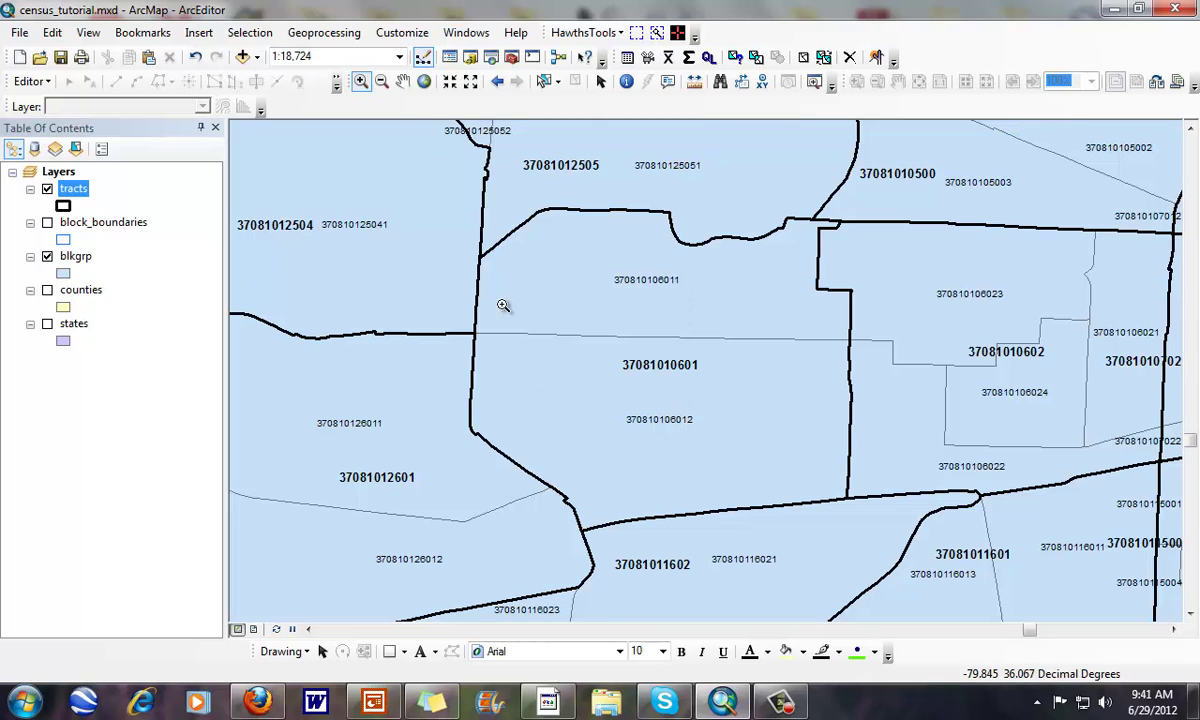
pyautogui.click(545, 82)
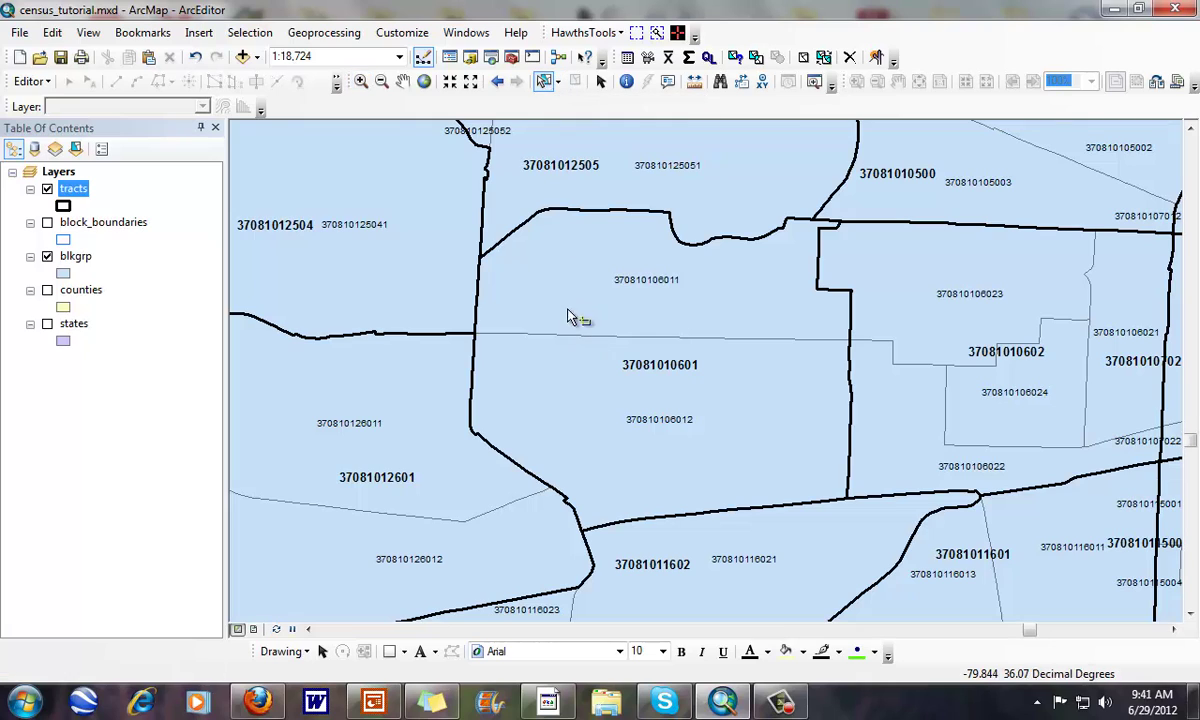
pyautogui.click(638, 367)
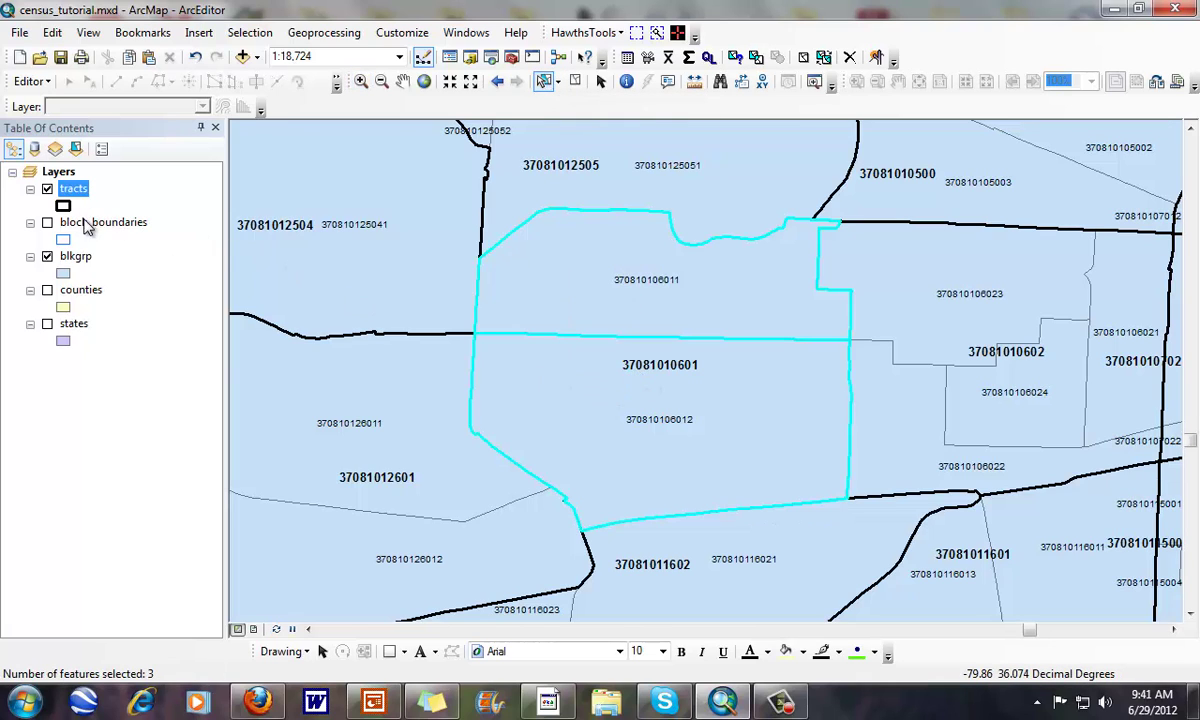
pyautogui.rightClick(80, 255)
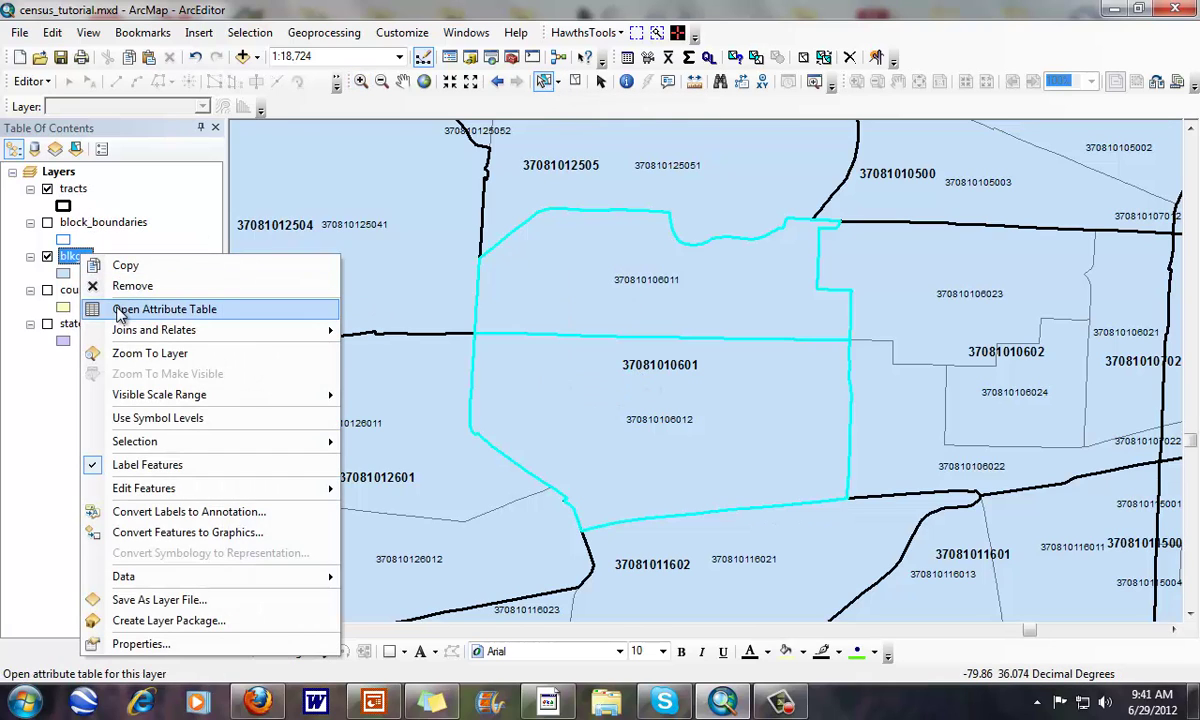
pyautogui.click(118, 311)
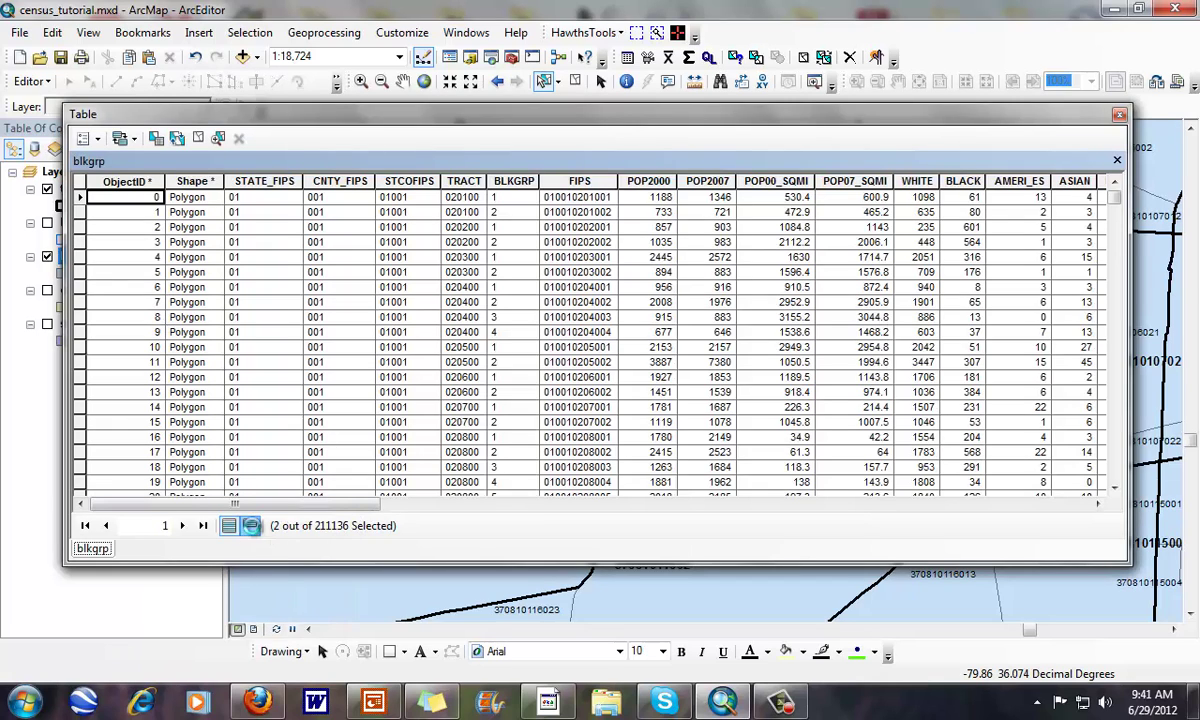
pyautogui.click(251, 526)
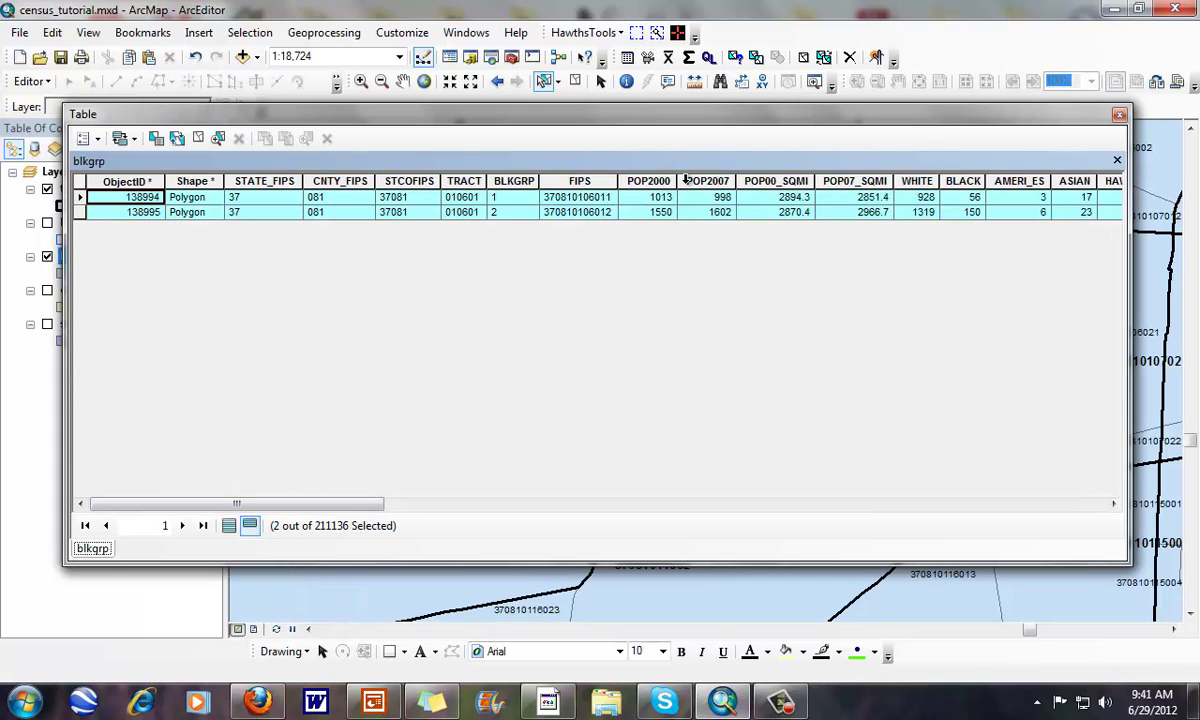
pyautogui.click(1119, 116)
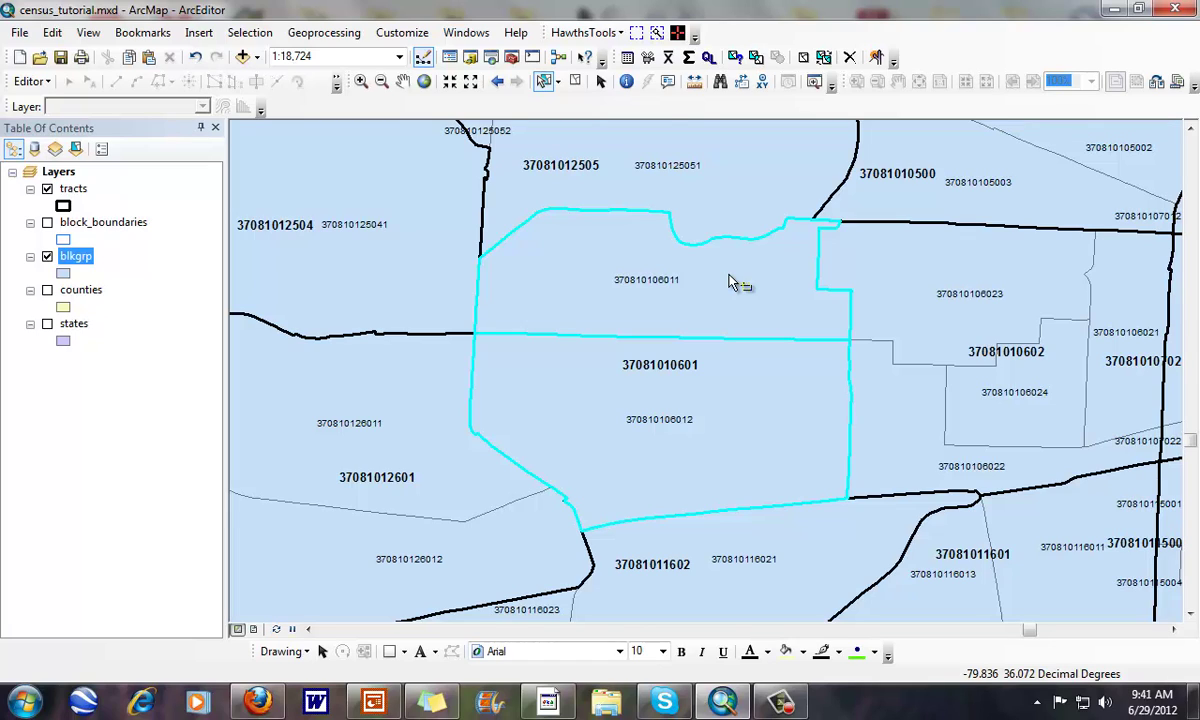
pyautogui.click(577, 84)
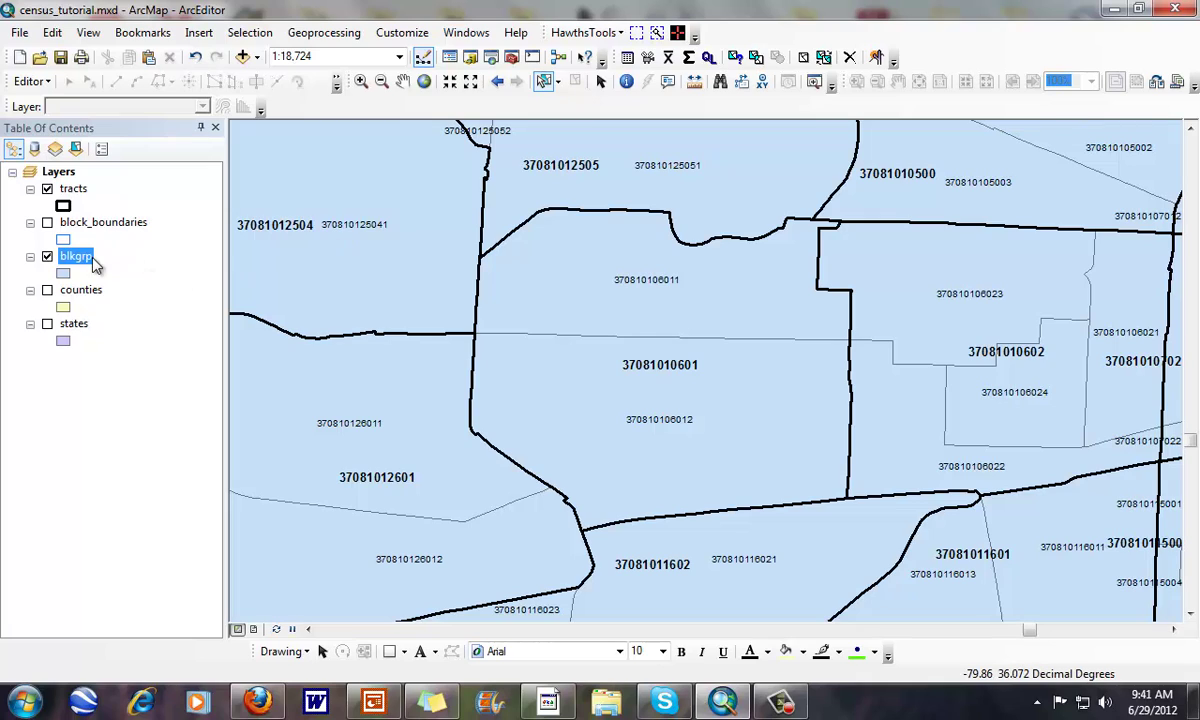
pyautogui.moveTo(85, 260); pyautogui.dragTo(700, 292)
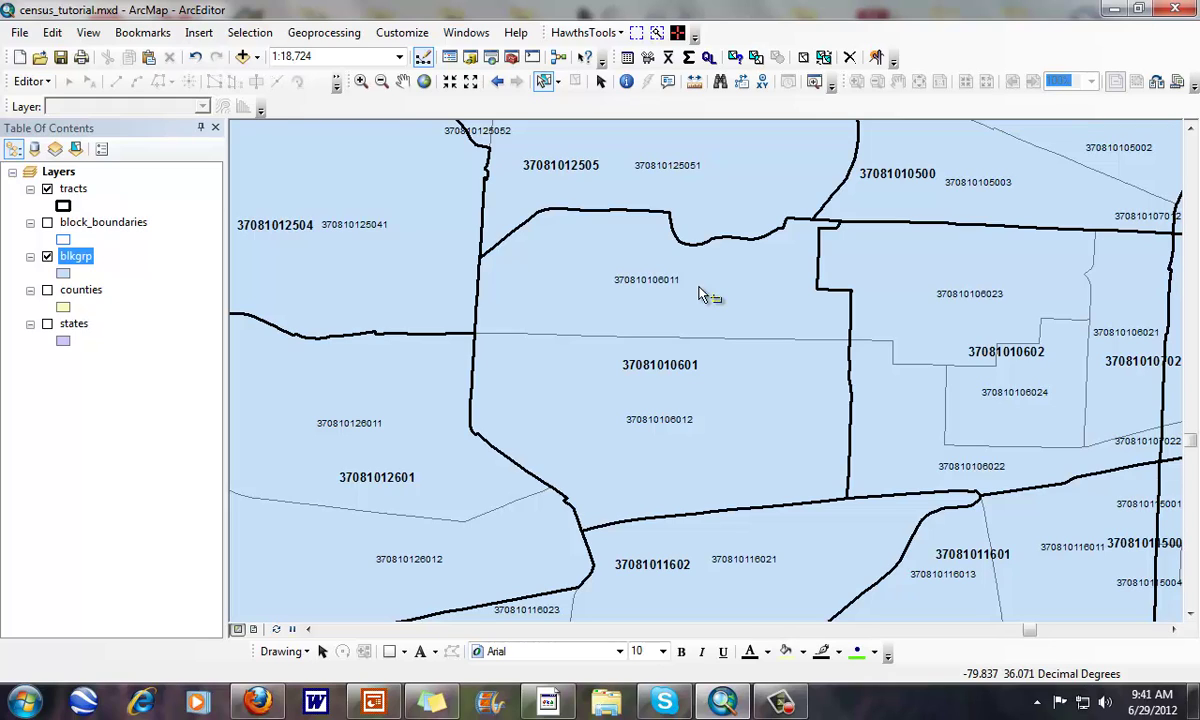
pyautogui.moveTo(700, 293); pyautogui.dragTo(700, 293)
pyautogui.moveTo(700, 293); pyautogui.dragTo(700, 293)
pyautogui.moveTo(700, 293); pyautogui.dragTo(650, 214)
pyautogui.click(627, 86)
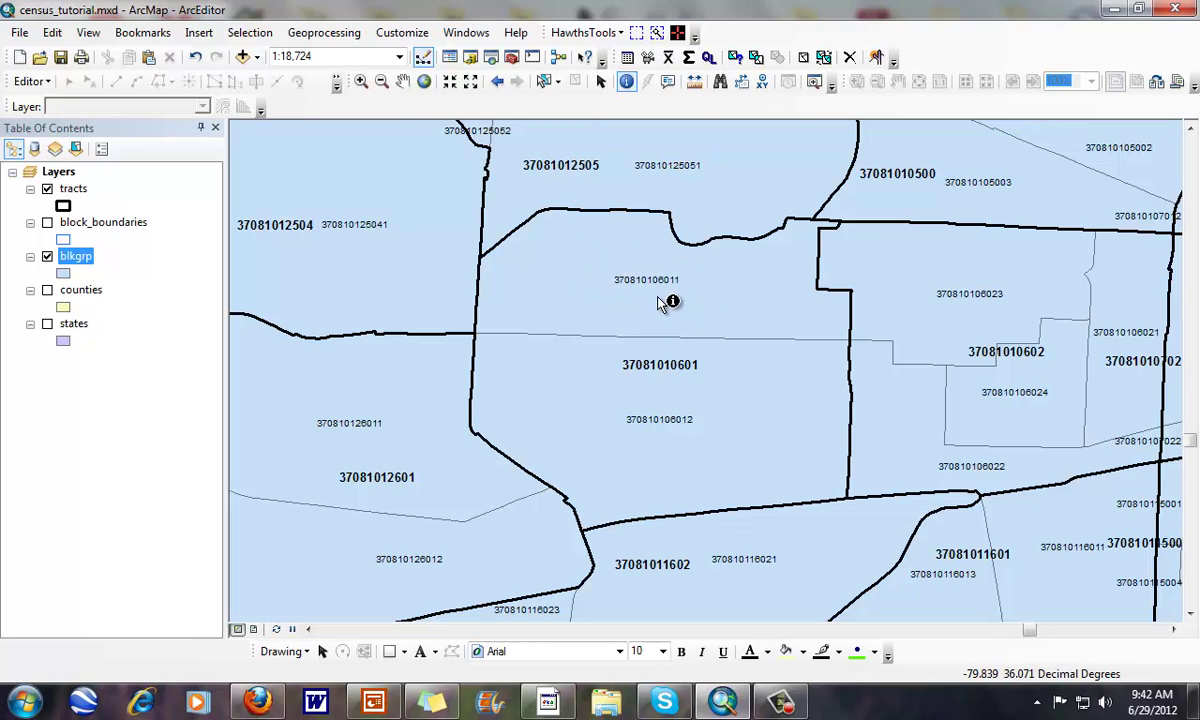
pyautogui.click(47, 188)
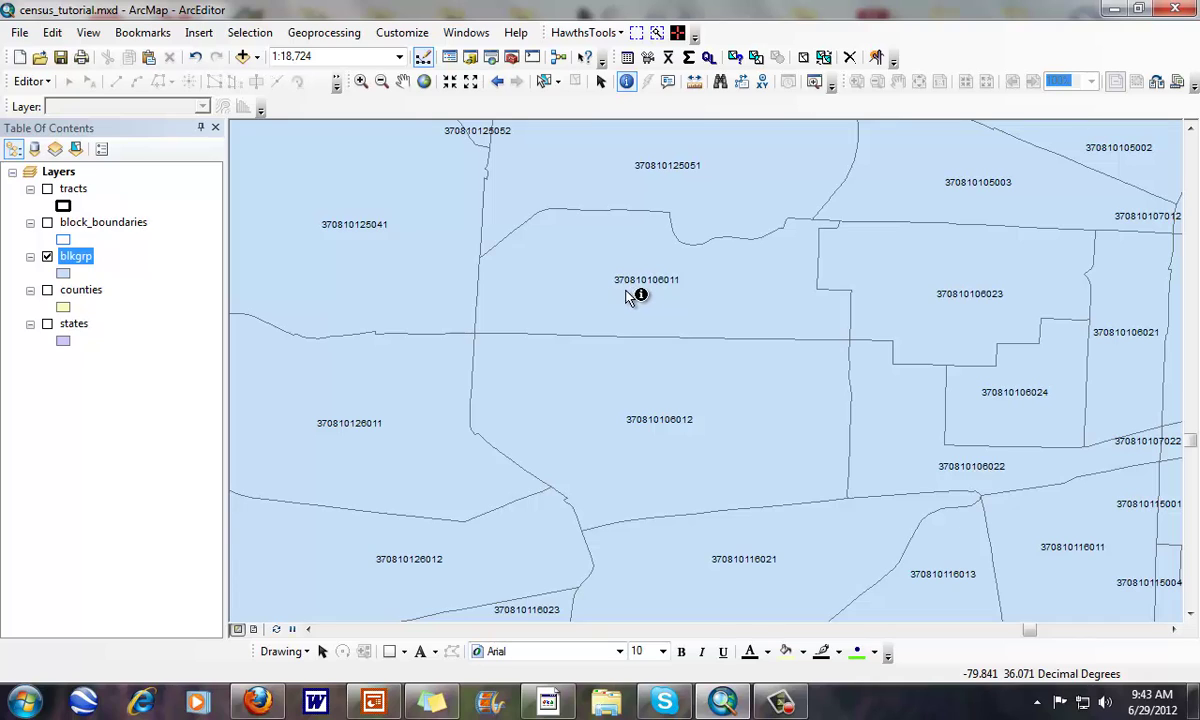
pyautogui.click(48, 256)
pyautogui.click(48, 188)
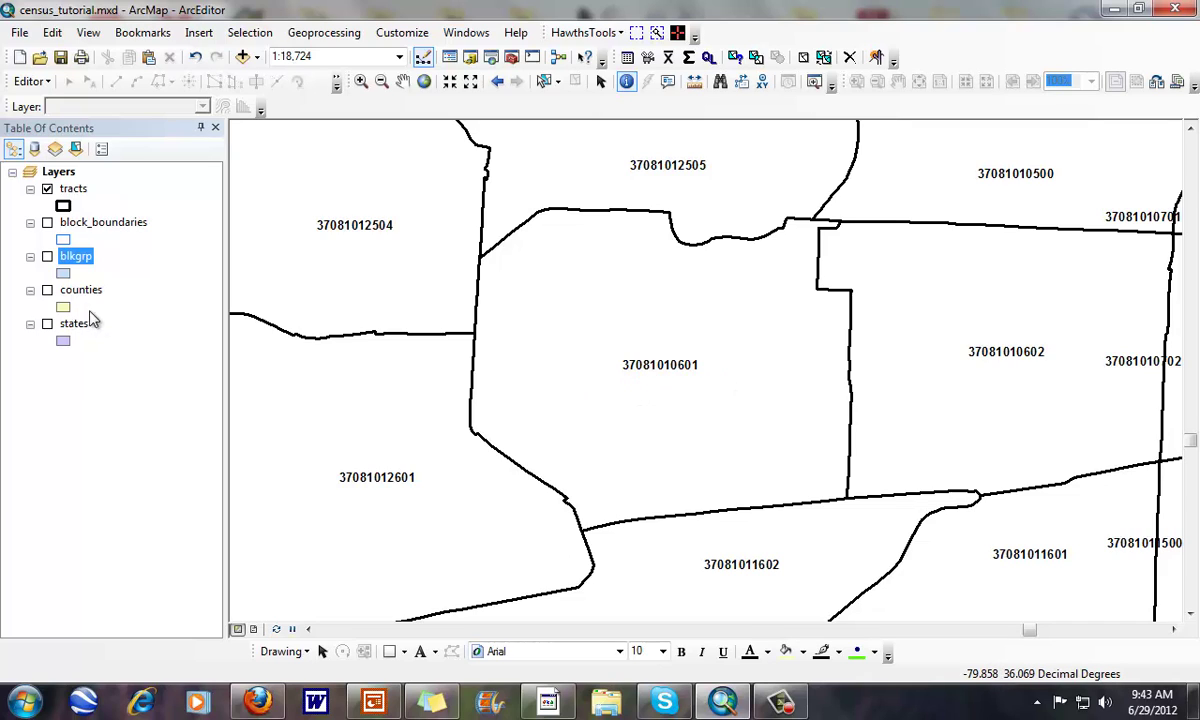
pyautogui.click(48, 188)
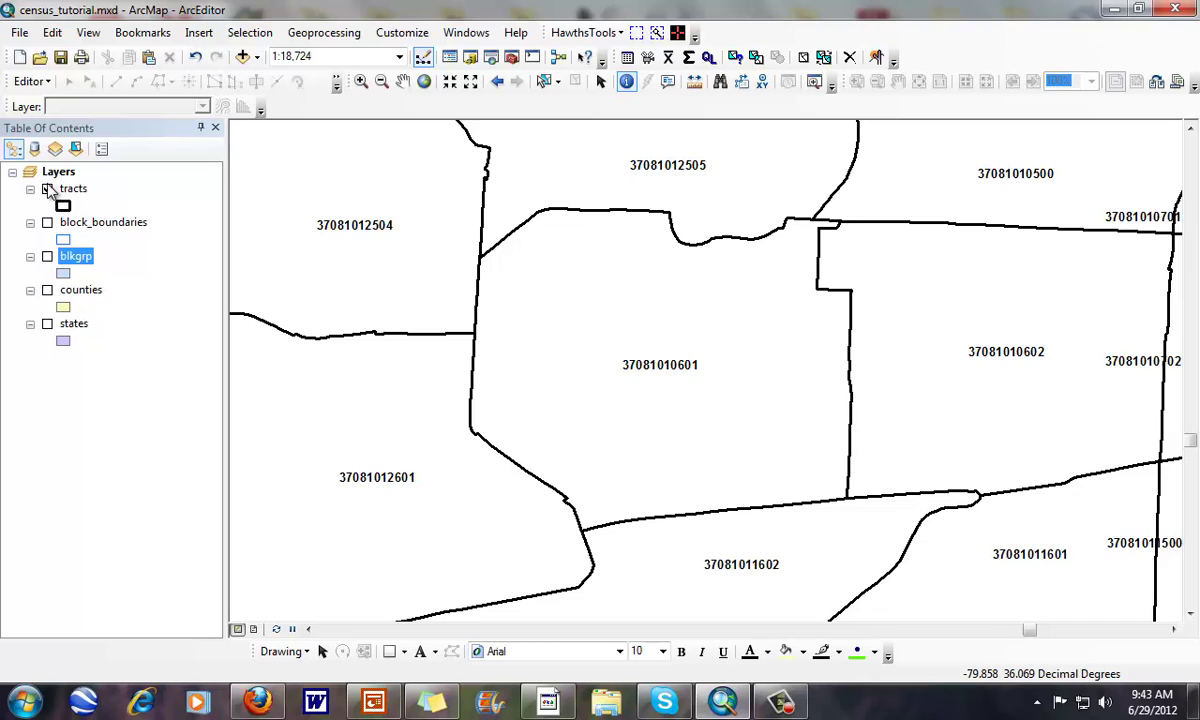
pyautogui.click(47, 256)
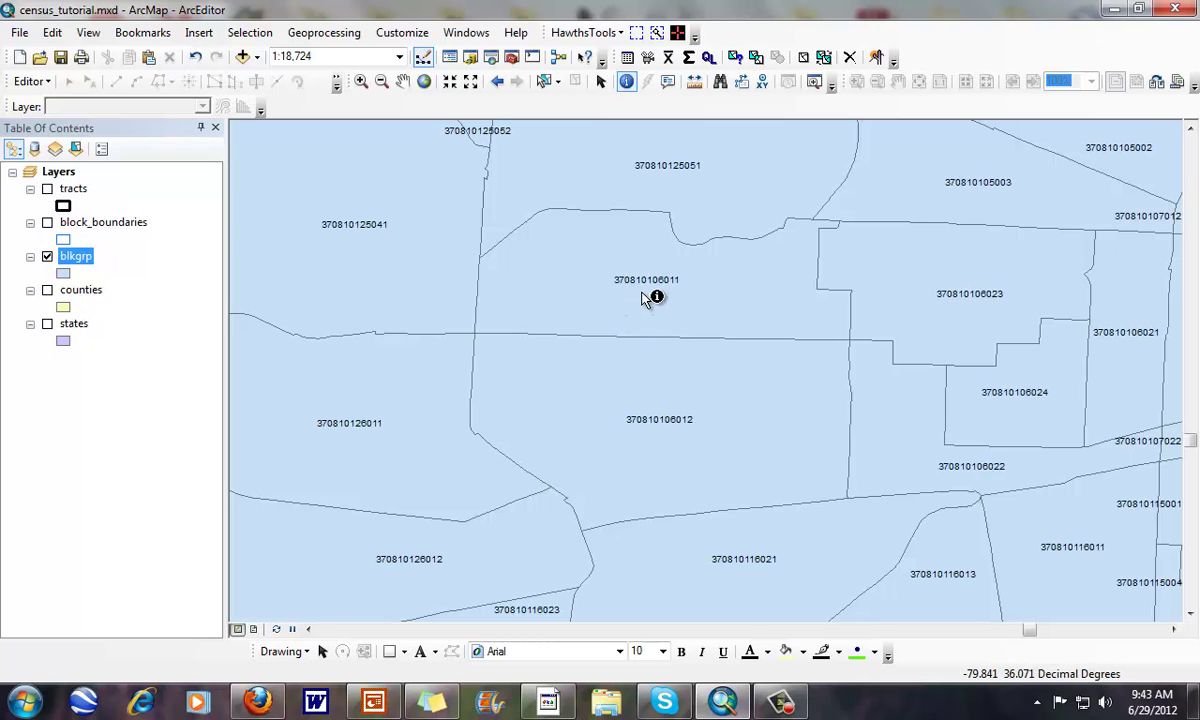
pyautogui.click(47, 256)
pyautogui.click(47, 222)
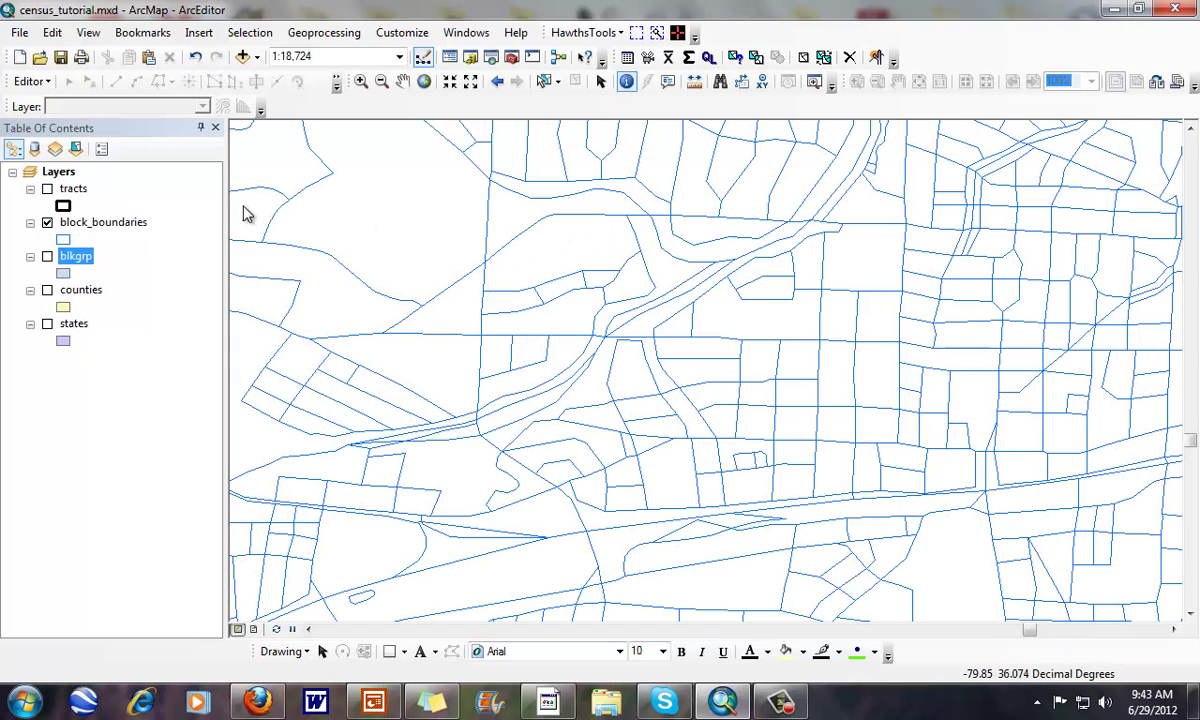
pyautogui.click(572, 250)
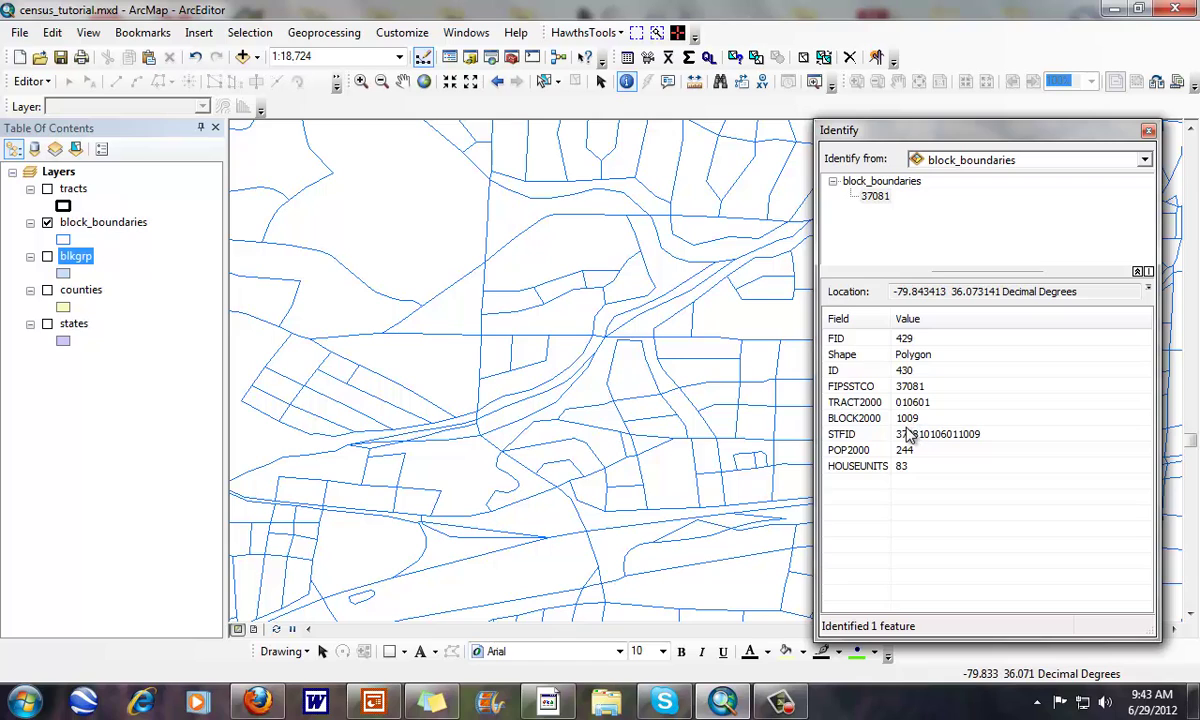
# Close the Identify results and swap the block_boundaries layer for blkgrp.
pyautogui.click(1148, 130)
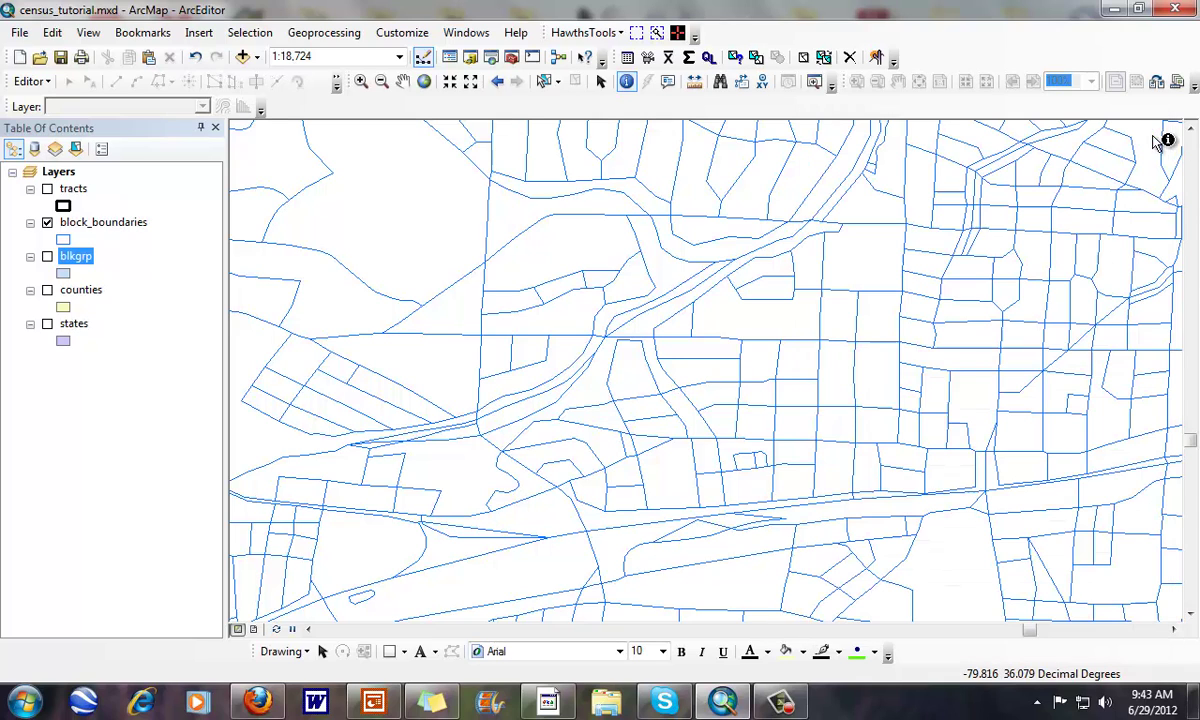
pyautogui.click(47, 222)
pyautogui.click(47, 256)
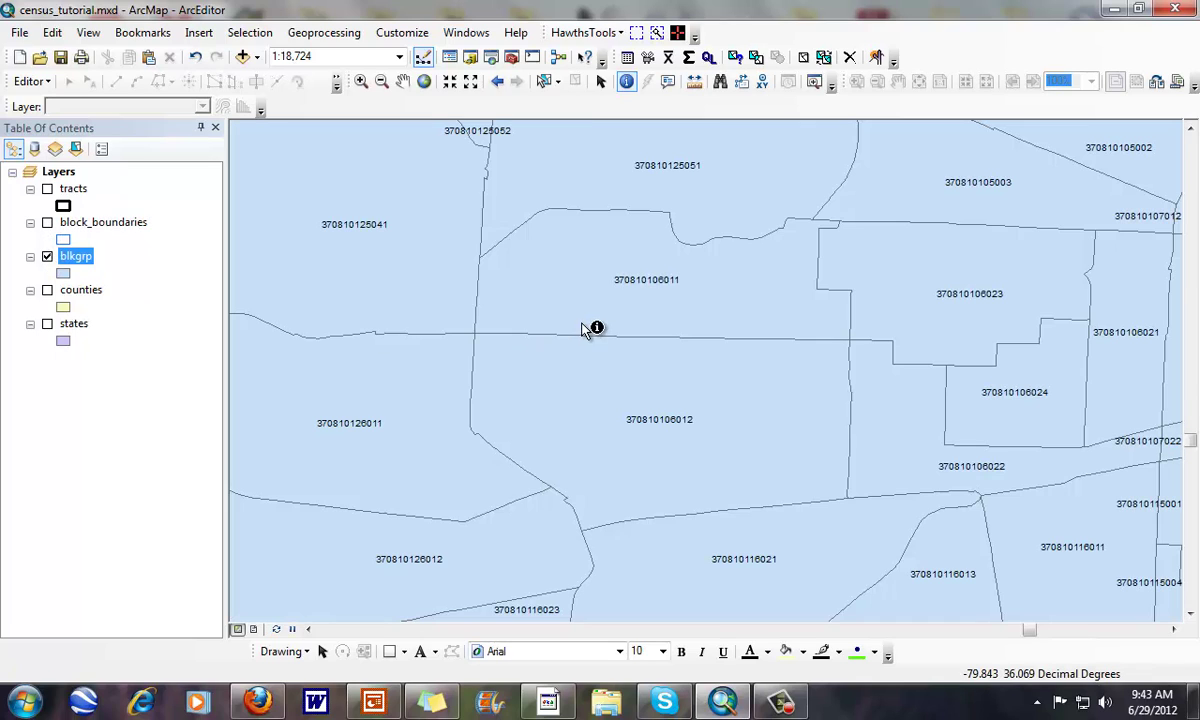
pyautogui.click(648, 318)
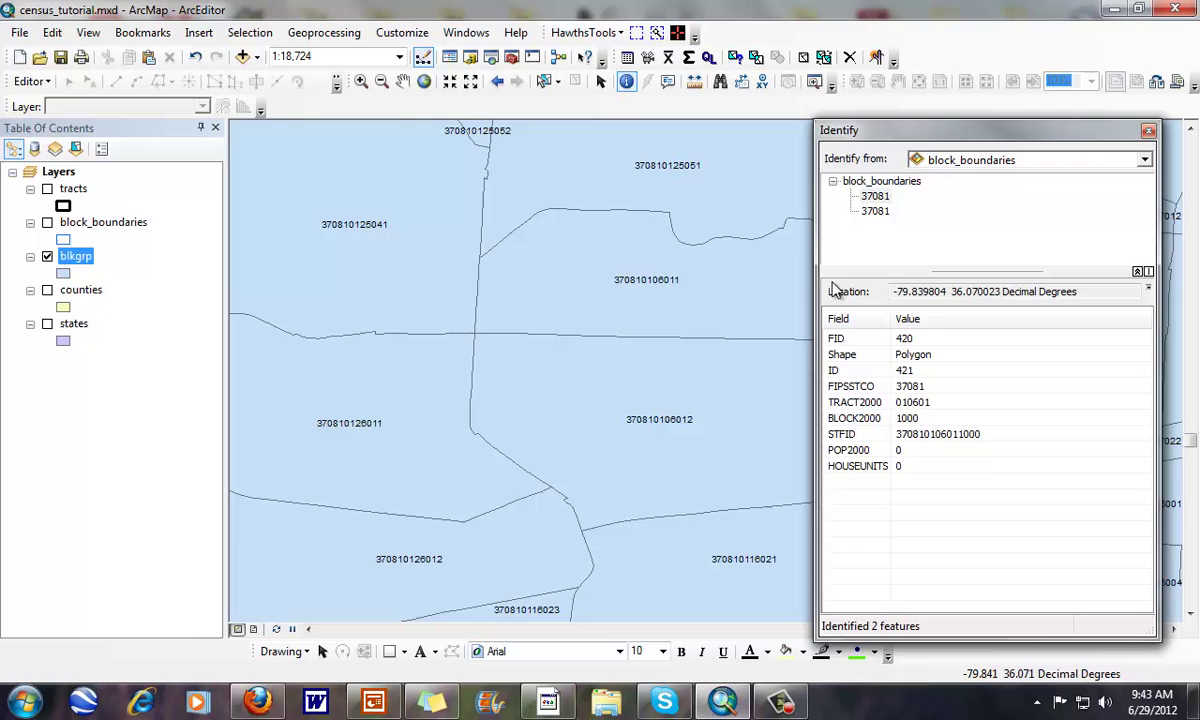
pyautogui.click(1144, 160)
pyautogui.click(985, 287)
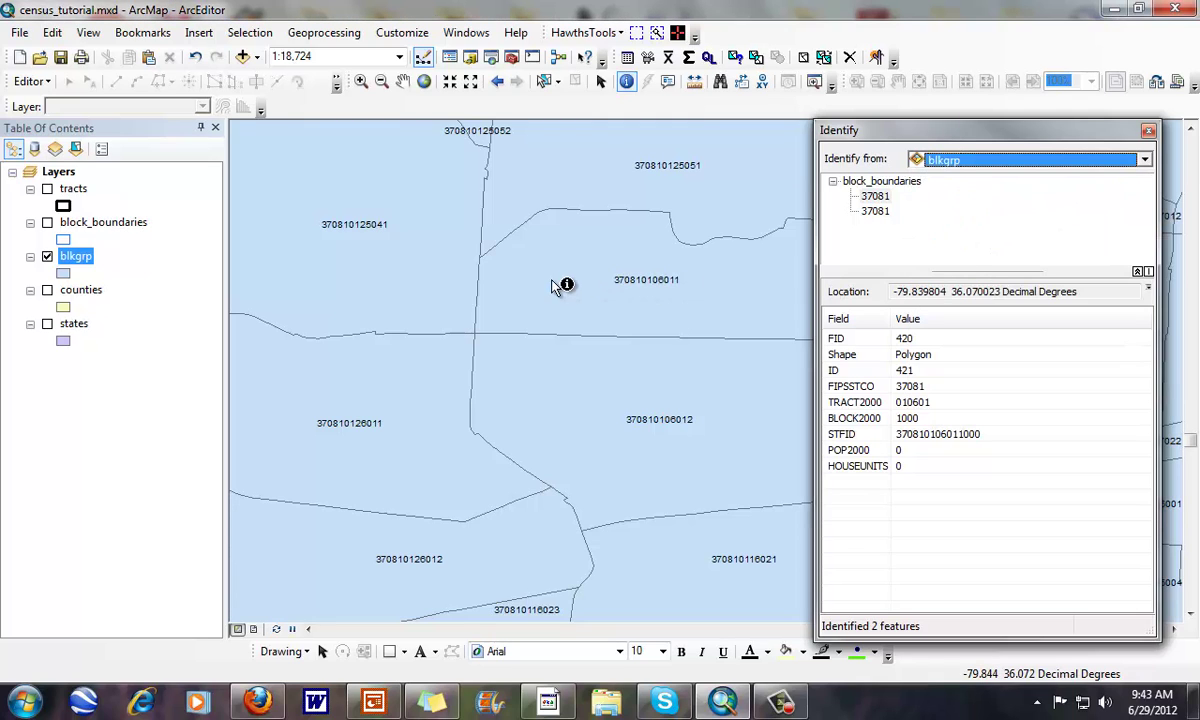
pyautogui.click(550, 280)
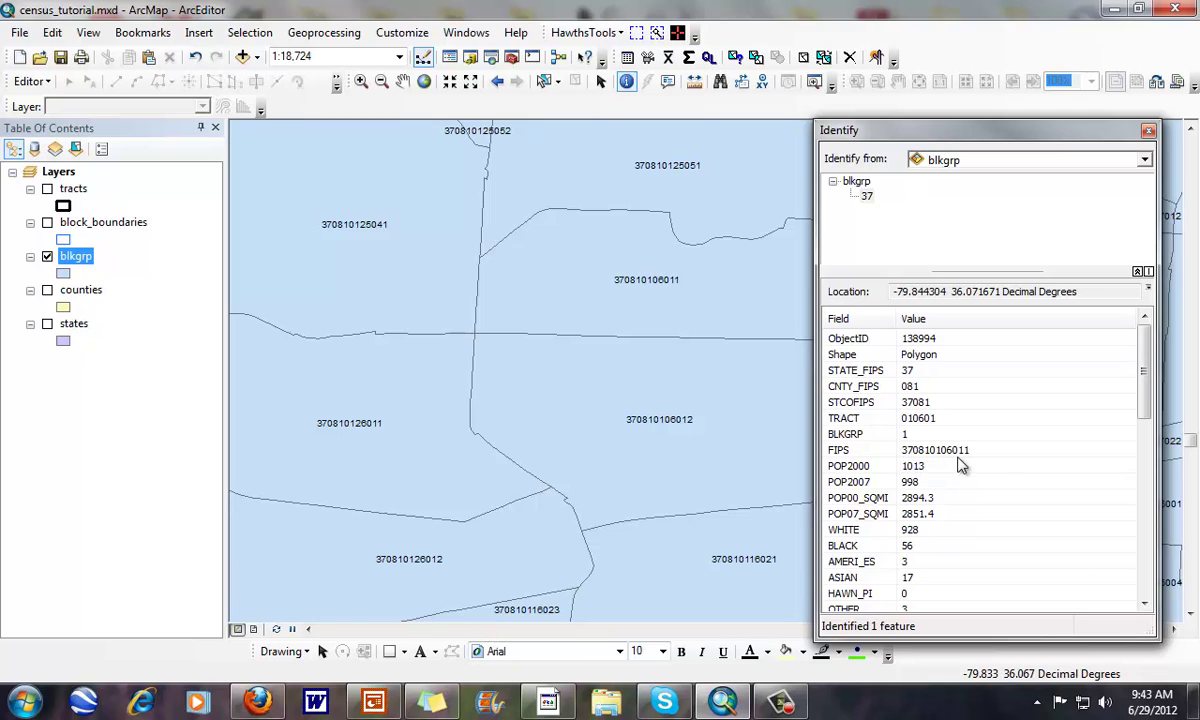
pyautogui.click(1149, 131)
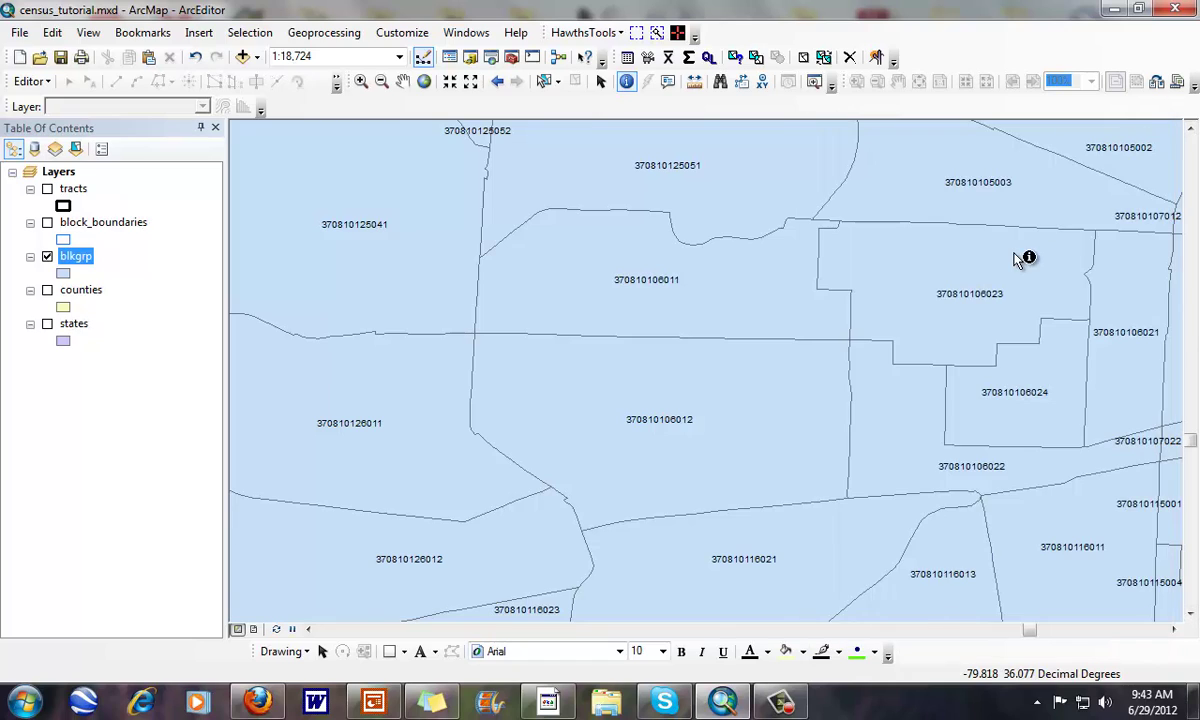